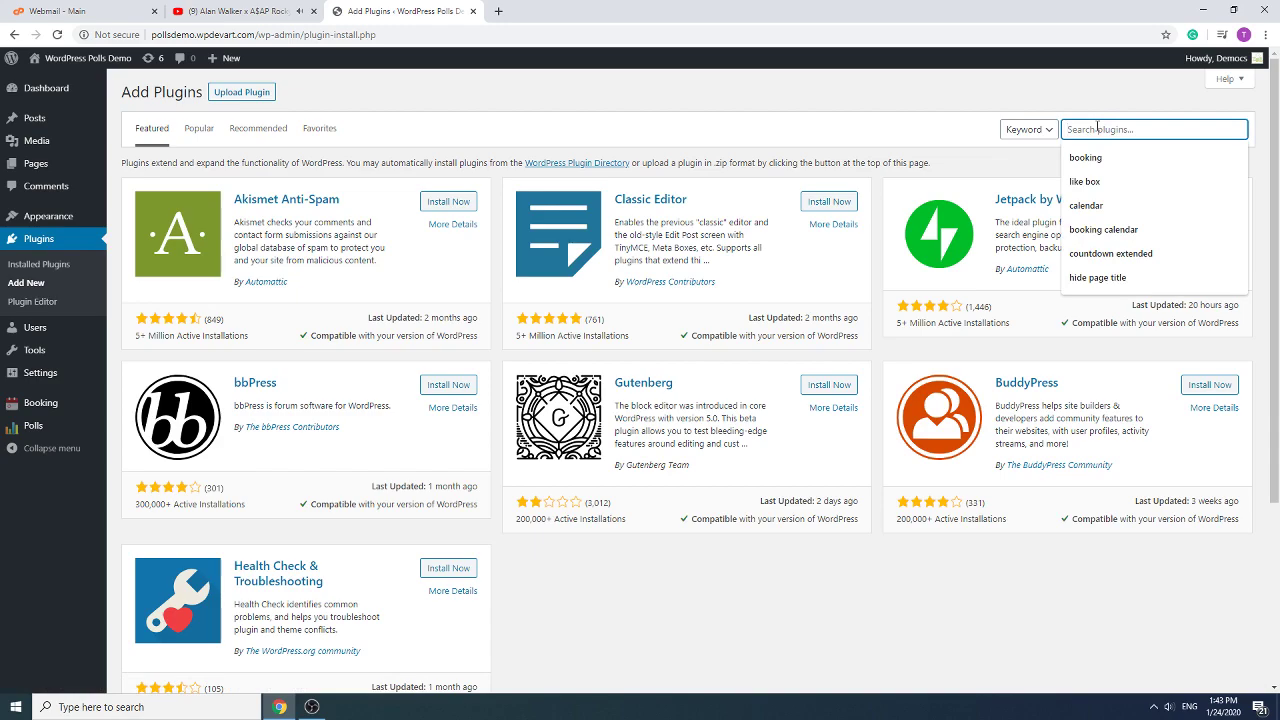
Search the plugin directory for "wpdevart duplicate post", and install and activate the Duplicate Page or Post plugin.
type("vart duplicate post")
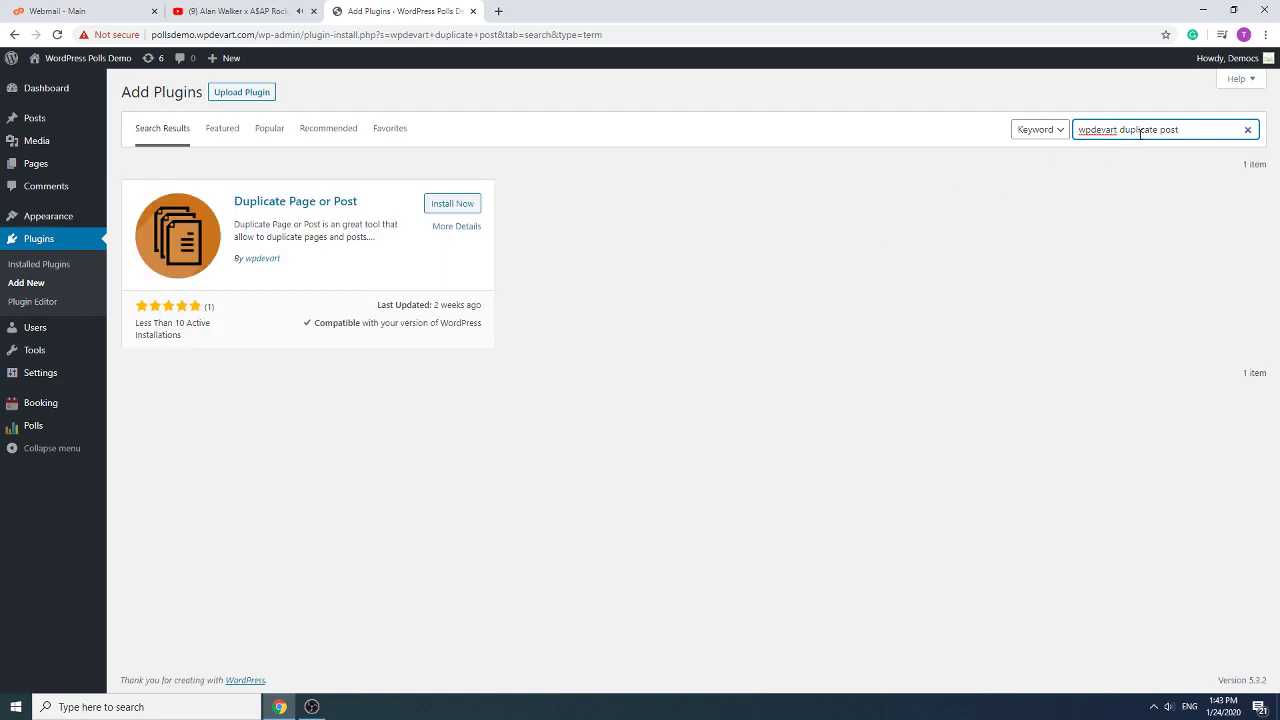
left_click_drag(1160, 129, 1097, 129)
left_click(450, 203)
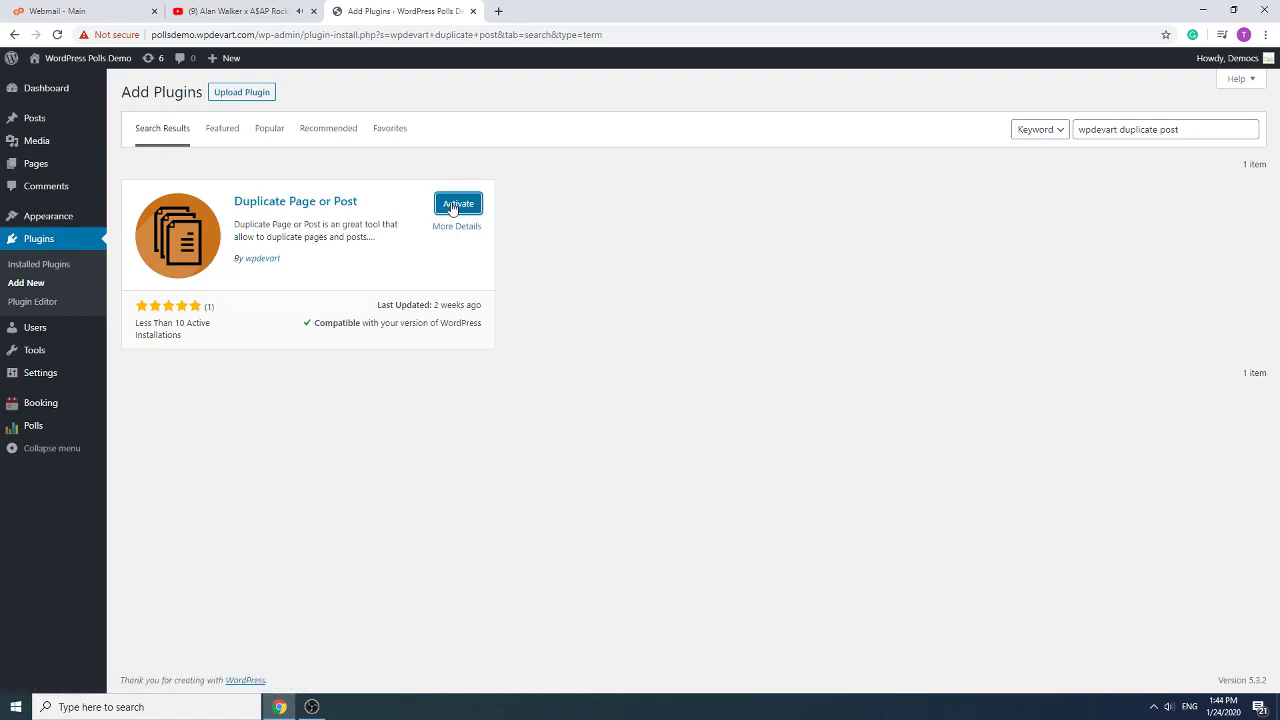
left_click(452, 205)
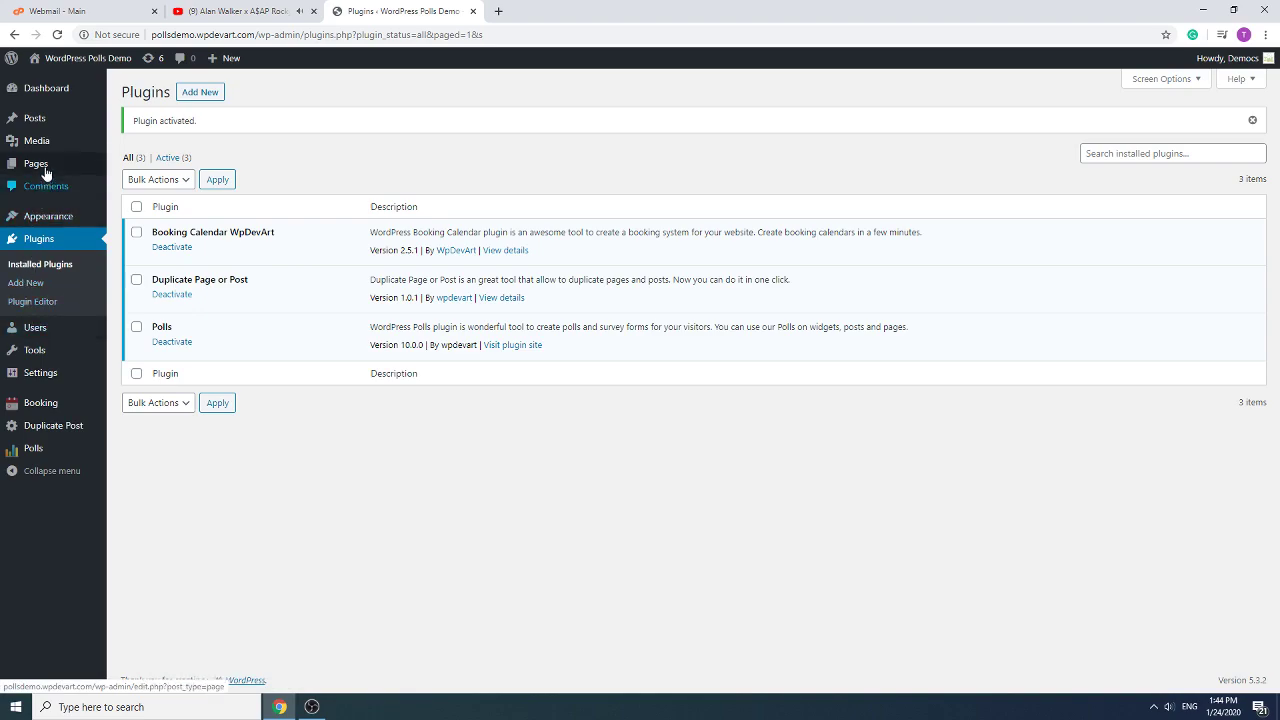
Set the title prefix to "test_" in the Duplicate Post plugin settings and save them.
mouse_move(55, 126)
mouse_move(55, 425)
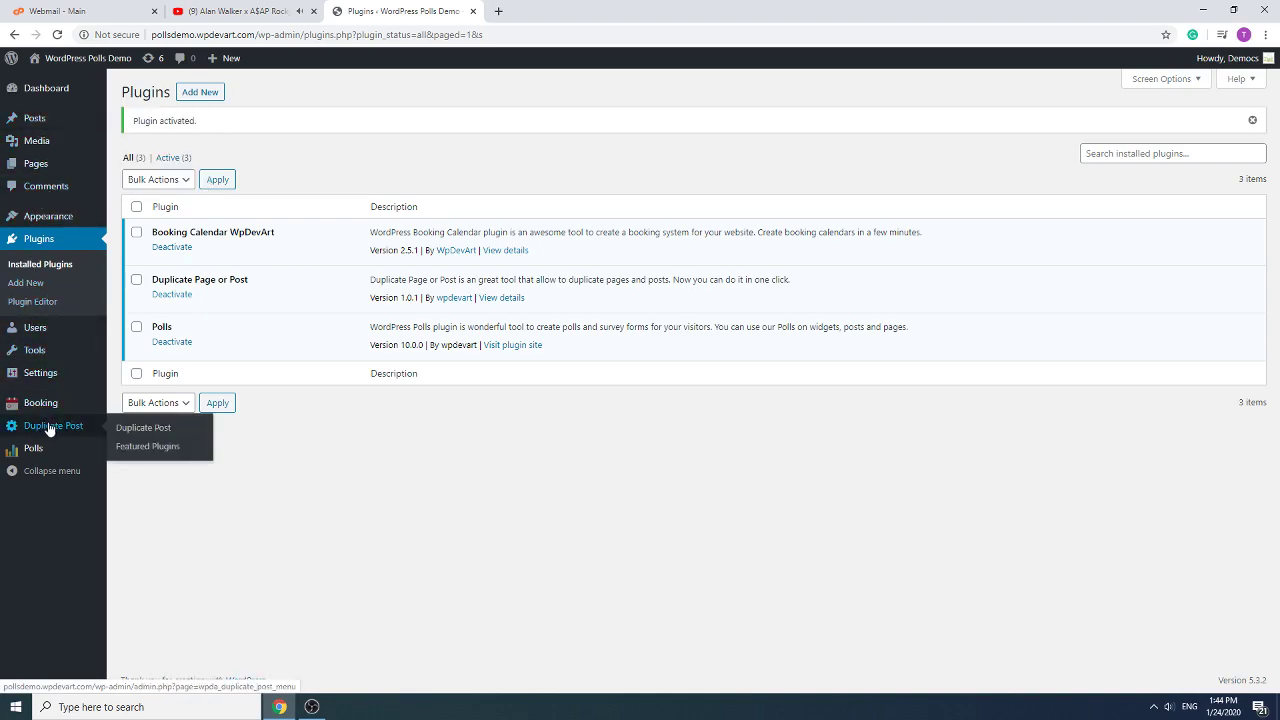
left_click(139, 428)
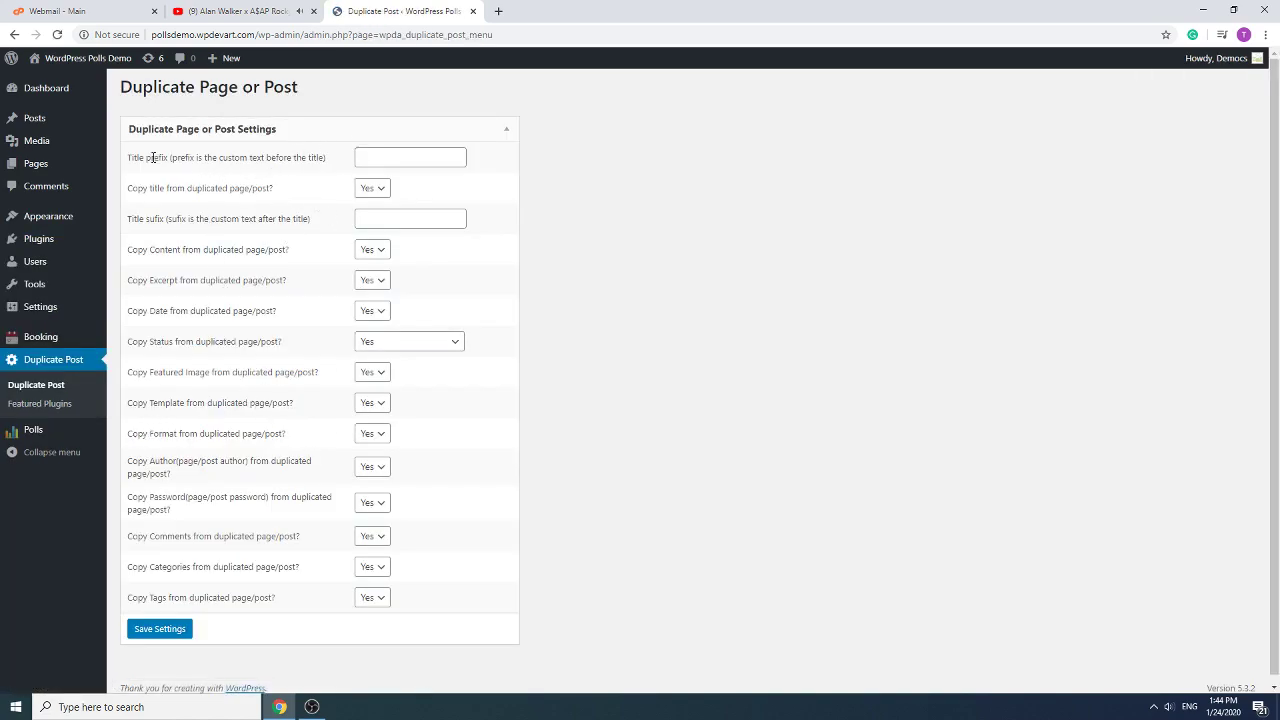
left_click_drag(124, 159, 322, 156)
left_click(360, 156)
type("tes")
left_click(163, 628)
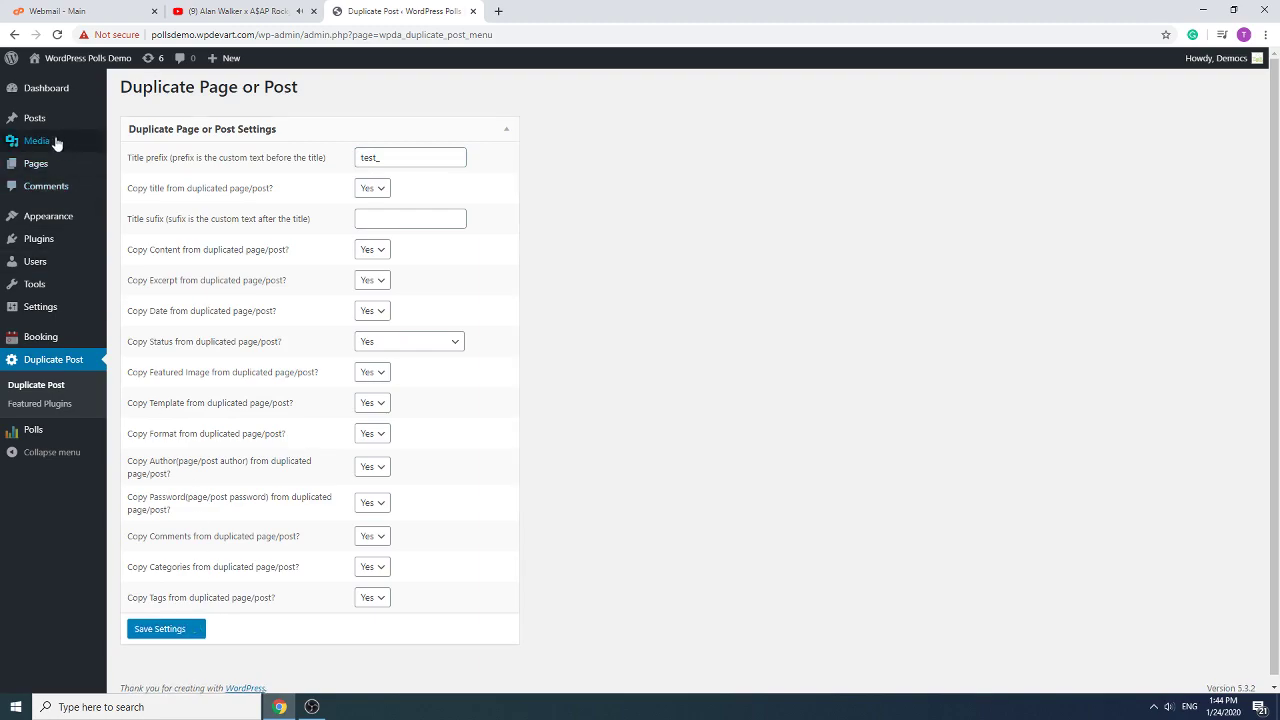
Duplicate the Test Booking Mail post from the list of all posts.
mouse_move(66, 122)
left_click(136, 120)
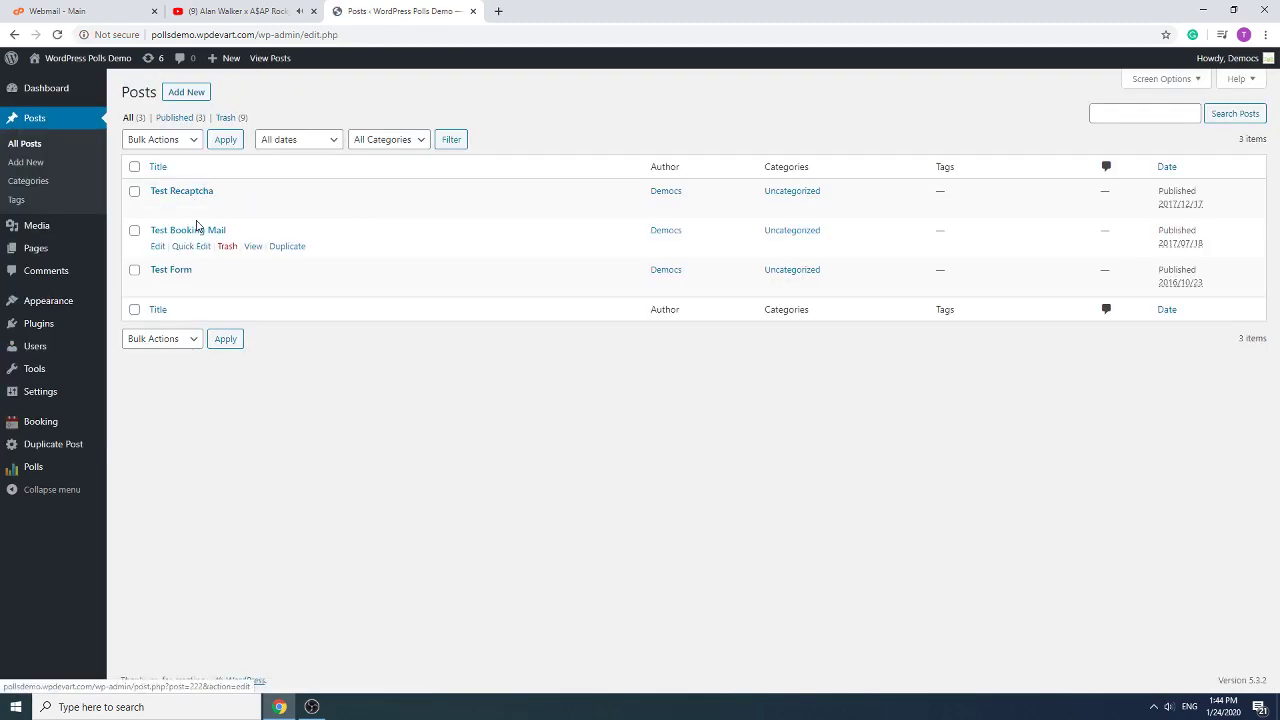
mouse_move(180, 208)
mouse_move(285, 290)
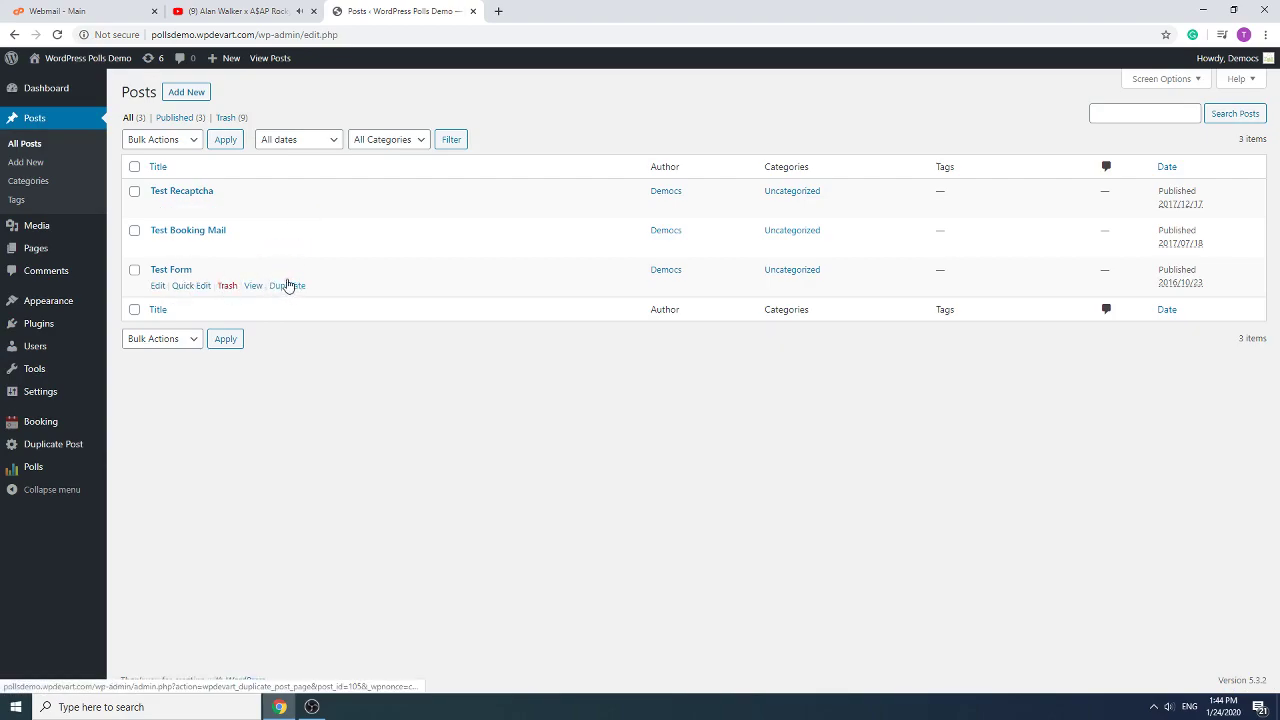
left_click(290, 250)
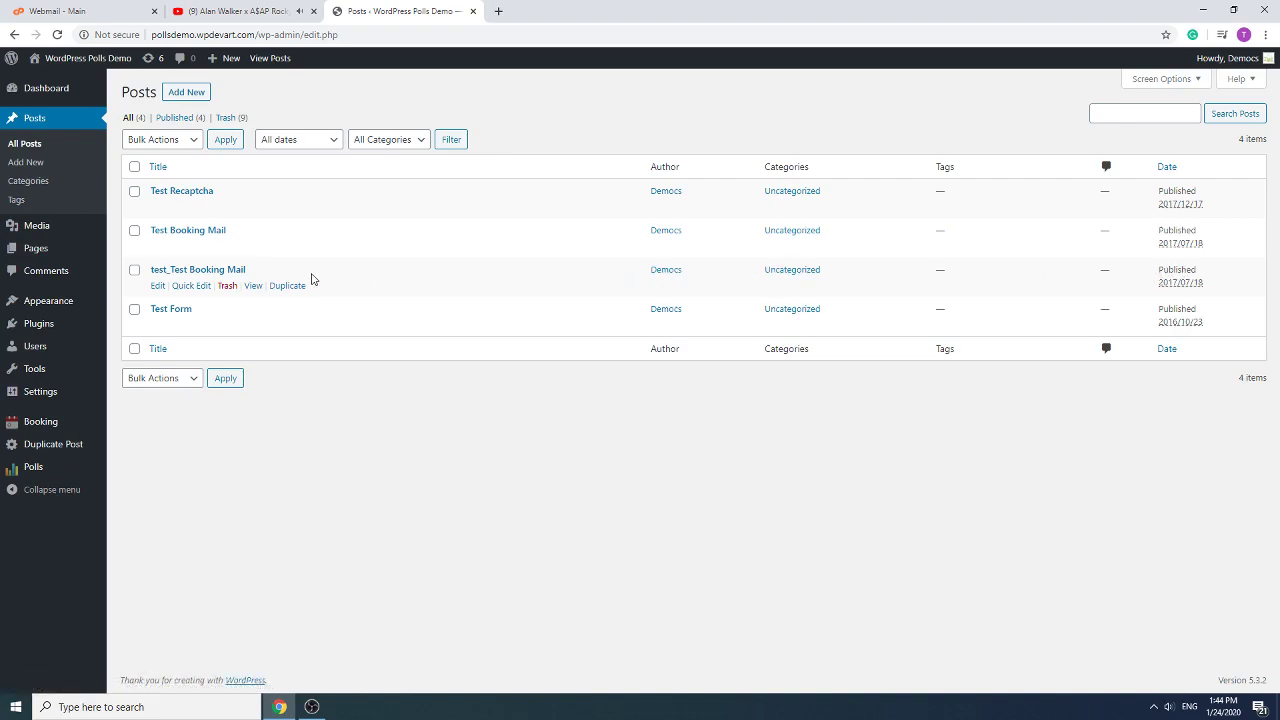
In the Duplicate Post settings, change the title prefix to "test1_", set Copy Status to "Copy and set as draft", and save.
mouse_move(66, 442)
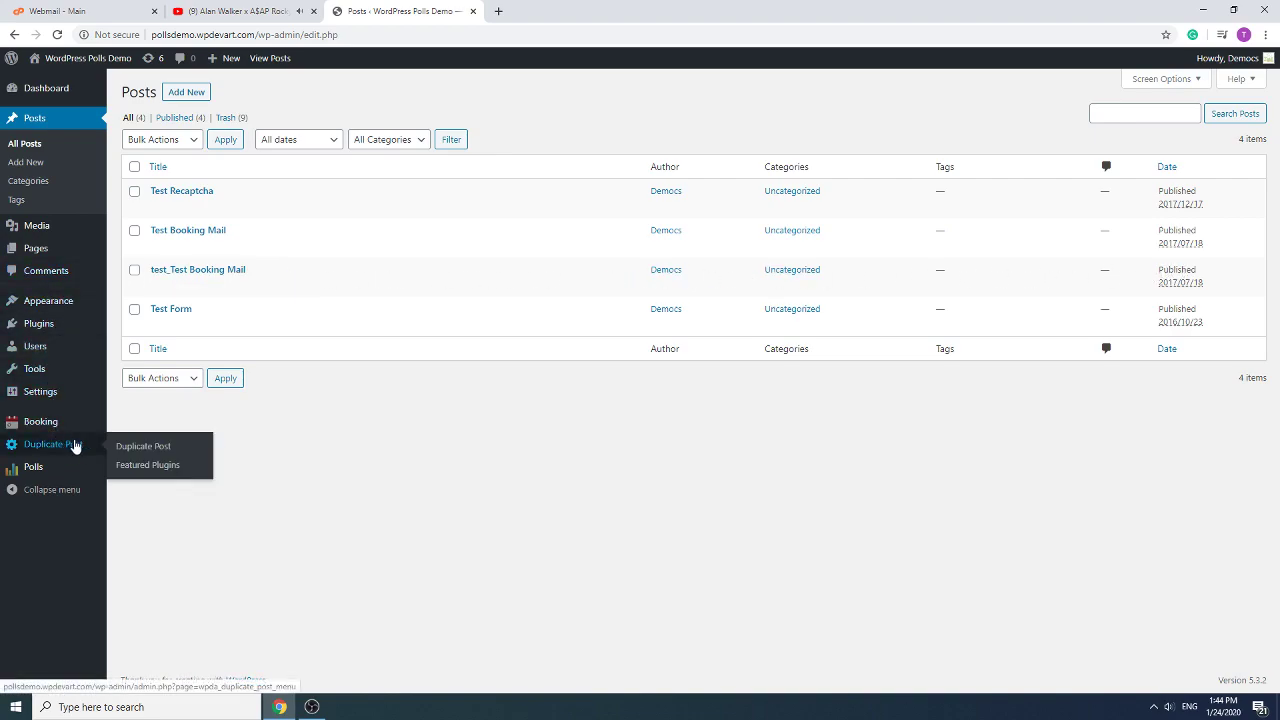
left_click(152, 447)
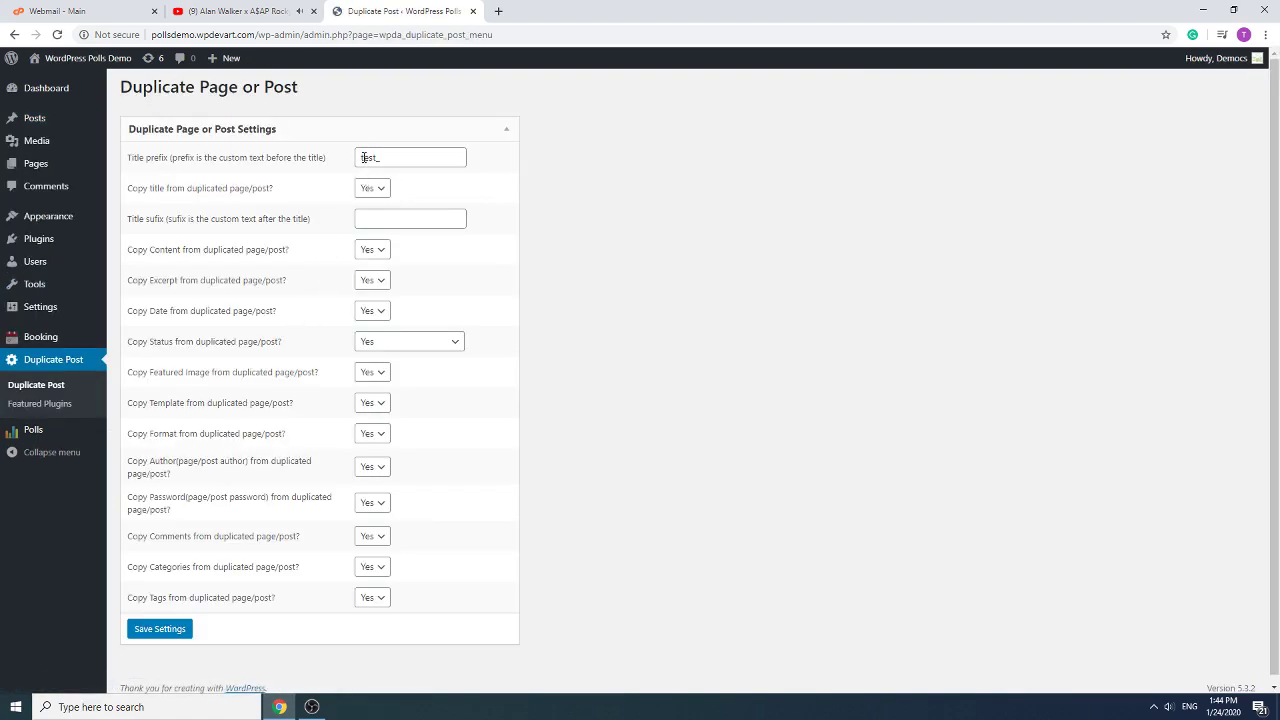
left_click_drag(396, 158, 358, 158)
left_click(377, 160)
left_click_drag(124, 190, 262, 188)
left_click(243, 254)
left_click(381, 348)
left_click(396, 372)
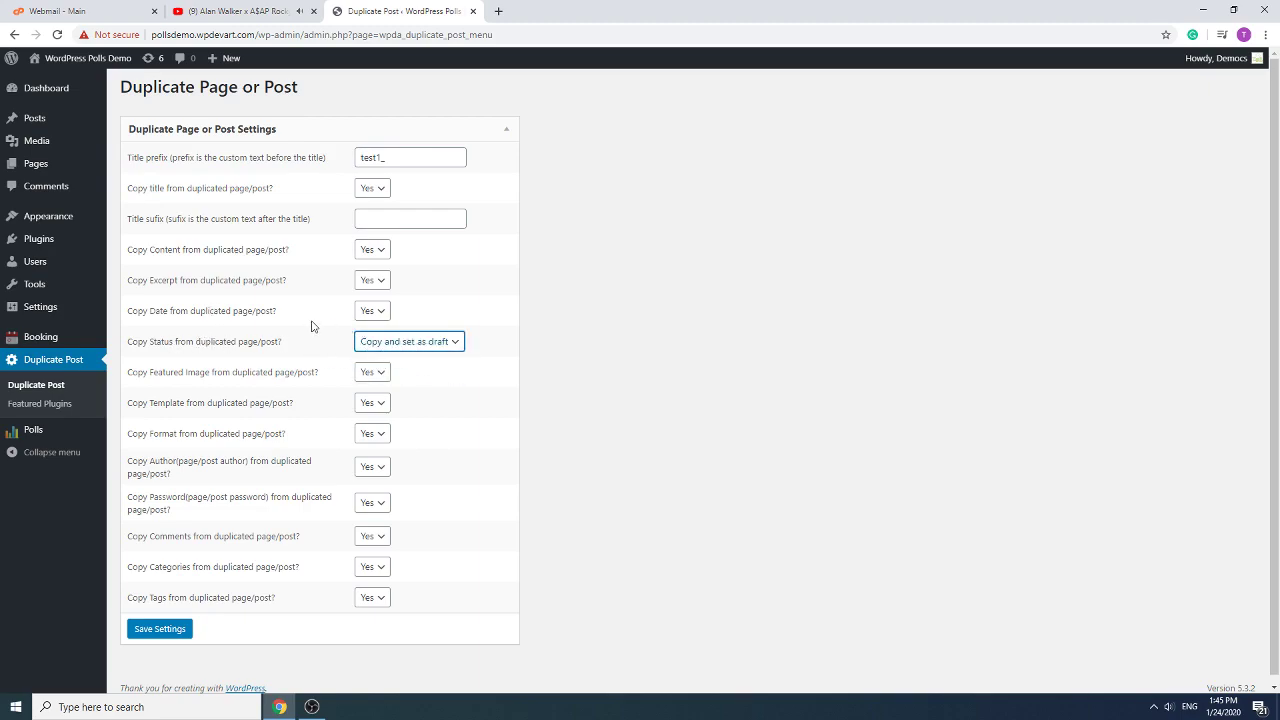
left_click(163, 630)
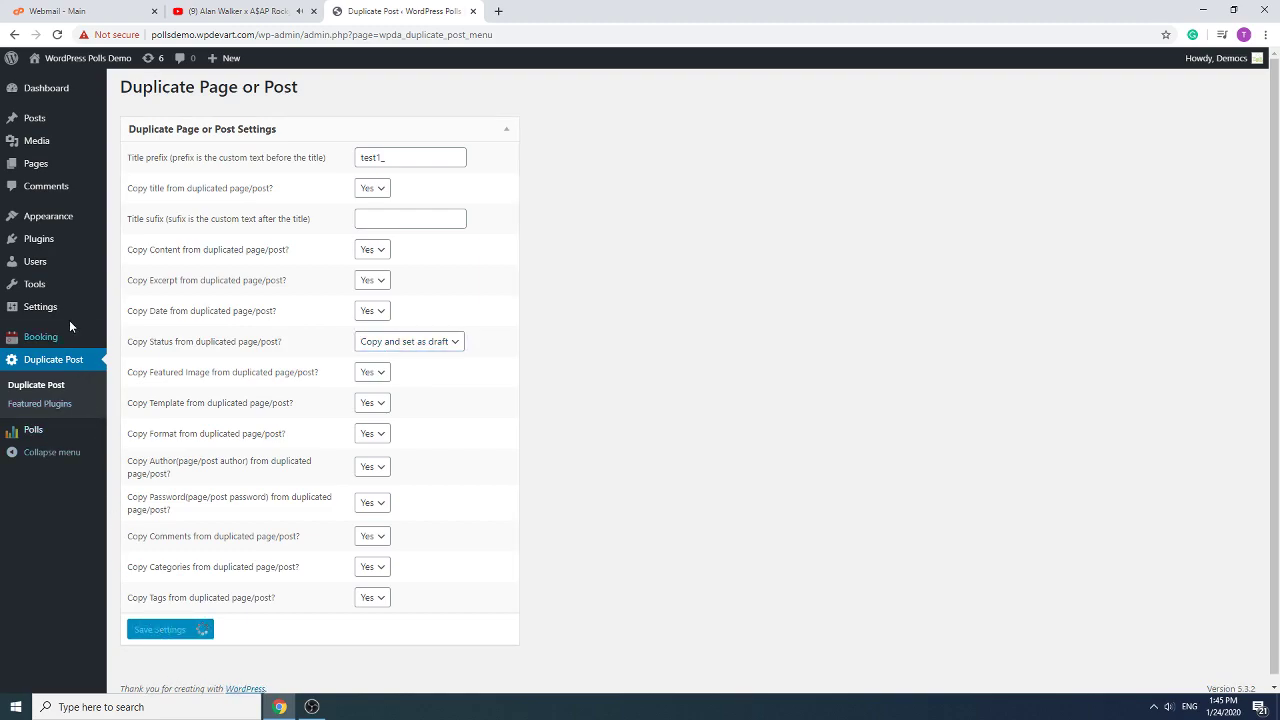
Return to all posts and duplicate Test Booking Mail as a draft with the "test1_" prefix.
mouse_move(58, 131)
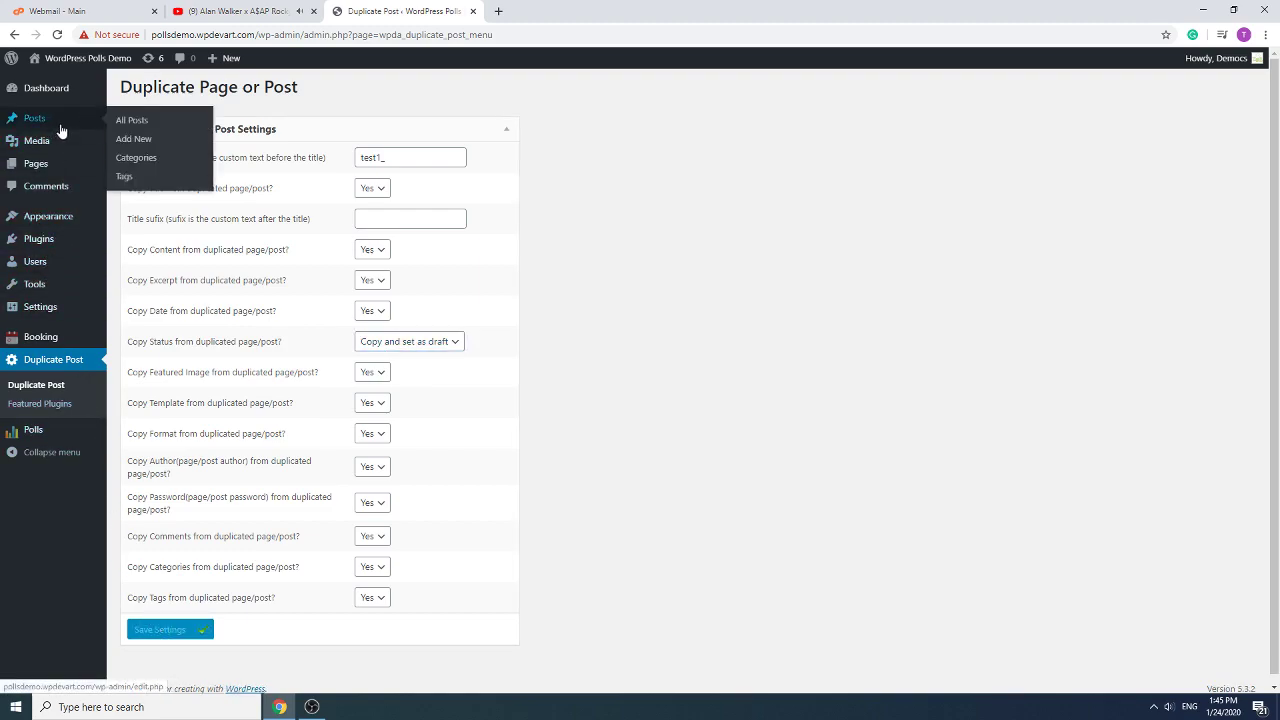
left_click(131, 124)
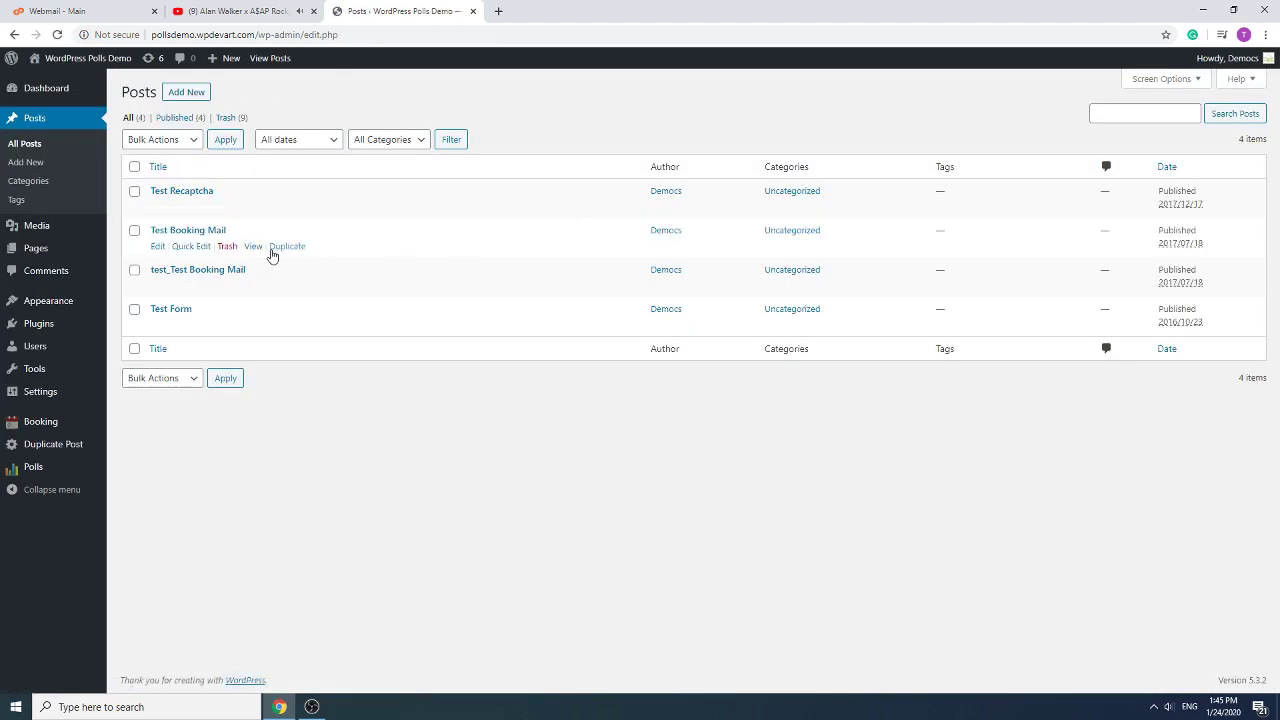
left_click(291, 249)
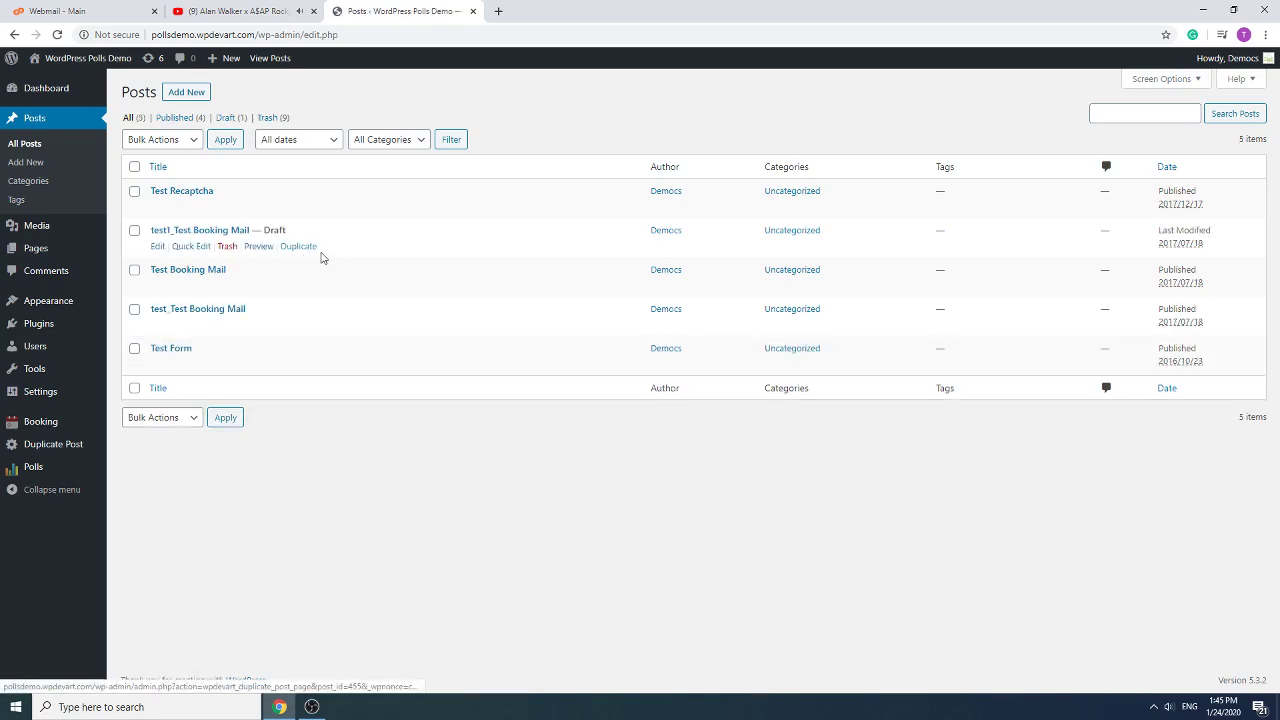
left_click_drag(289, 232, 261, 232)
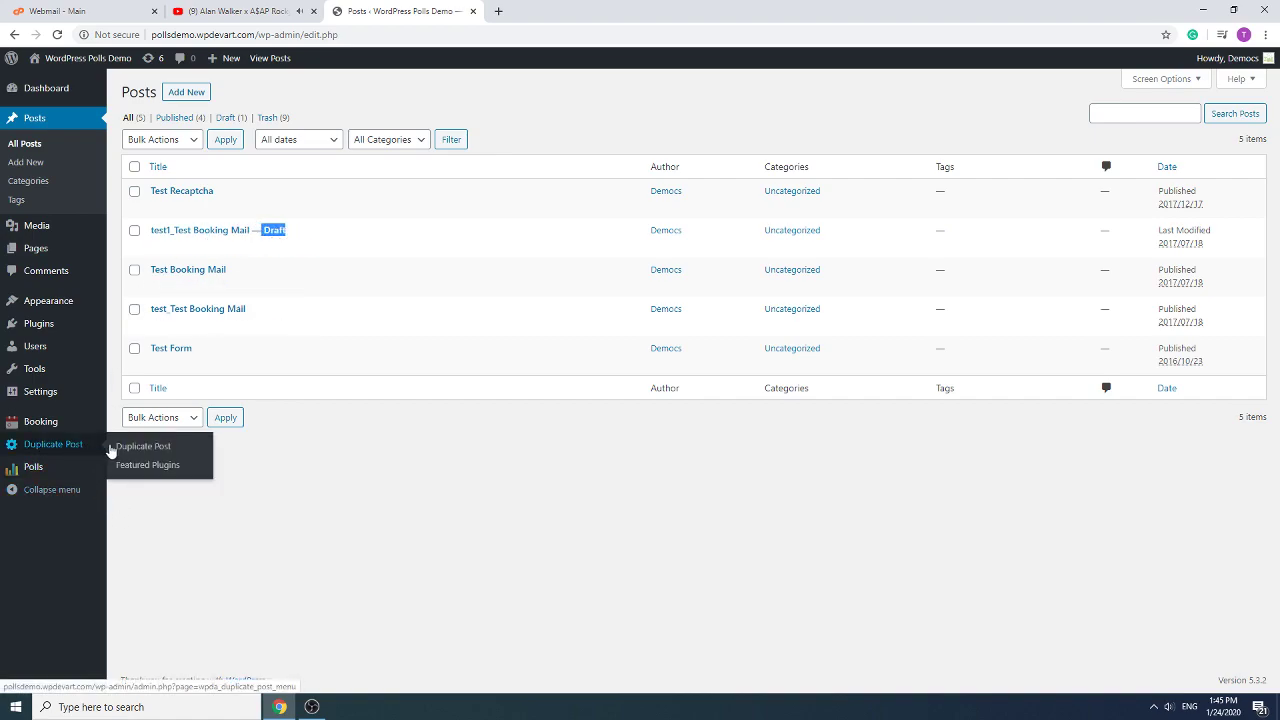
In the Duplicate Post settings, set Copy Date to No, Copy Status to Yes and Copy Content to No, and save.
left_click(142, 447)
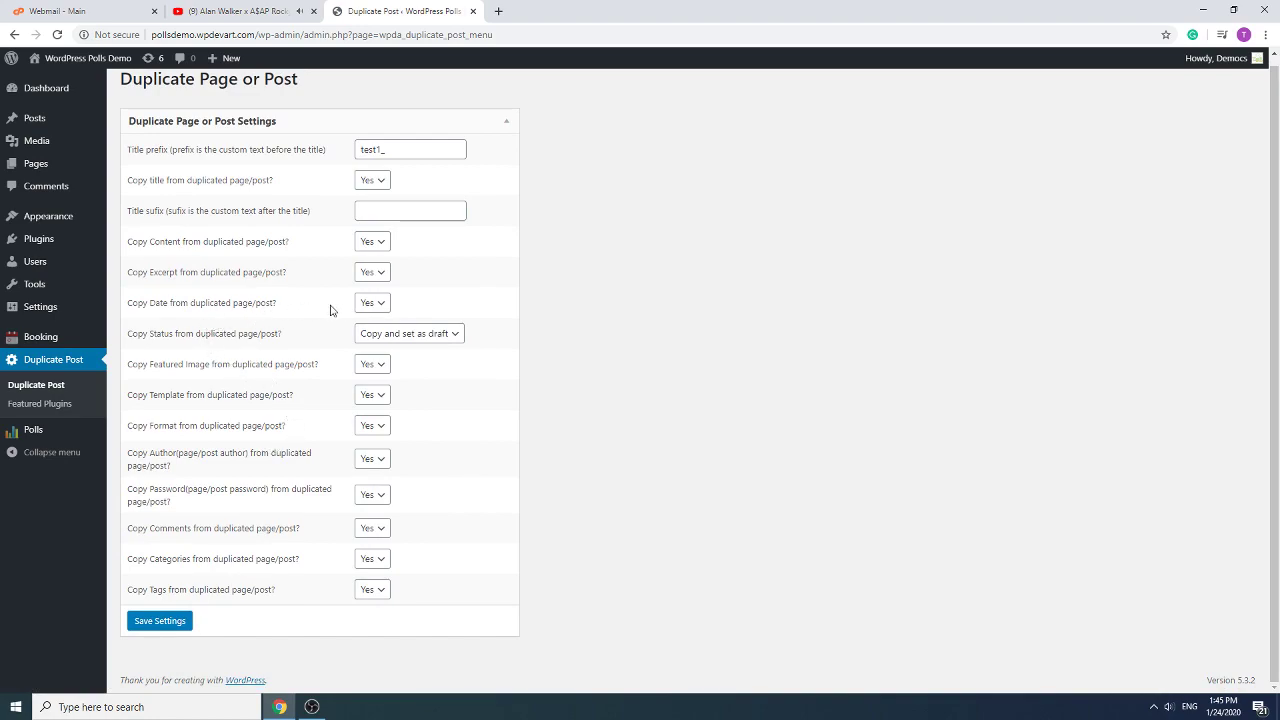
left_click(368, 302)
left_click(366, 334)
left_click(389, 336)
left_click(380, 346)
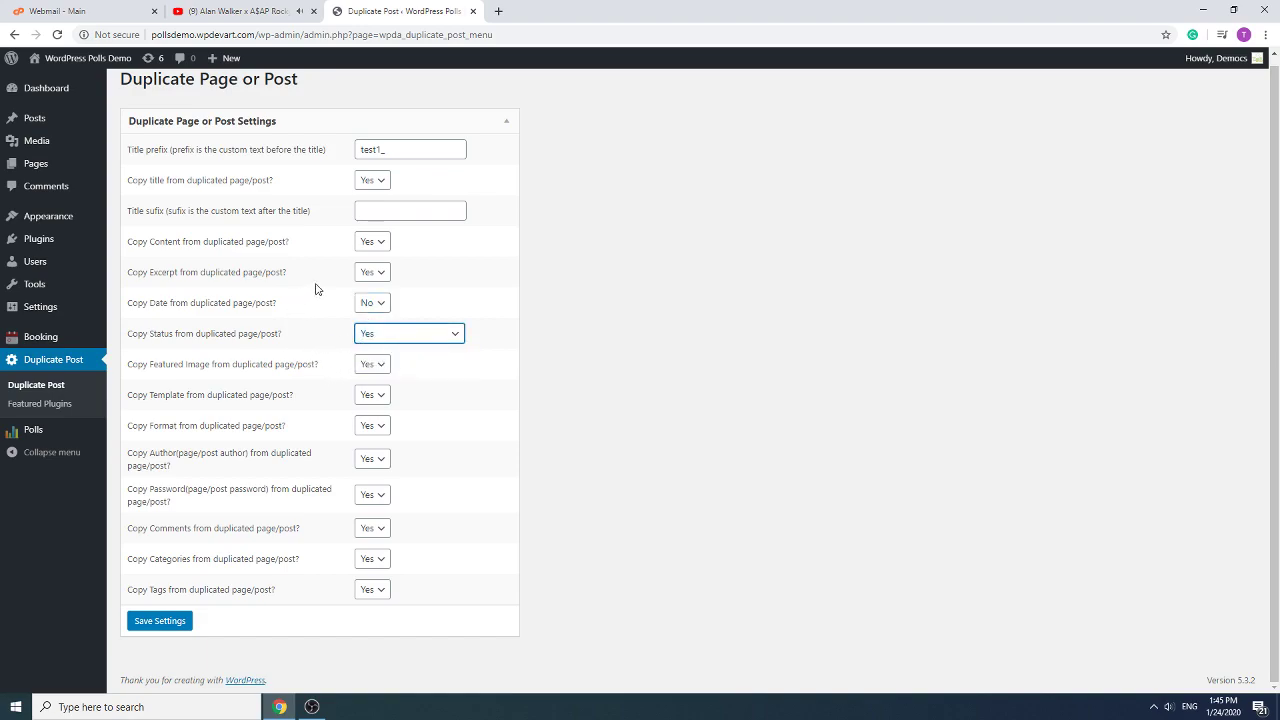
left_click(367, 250)
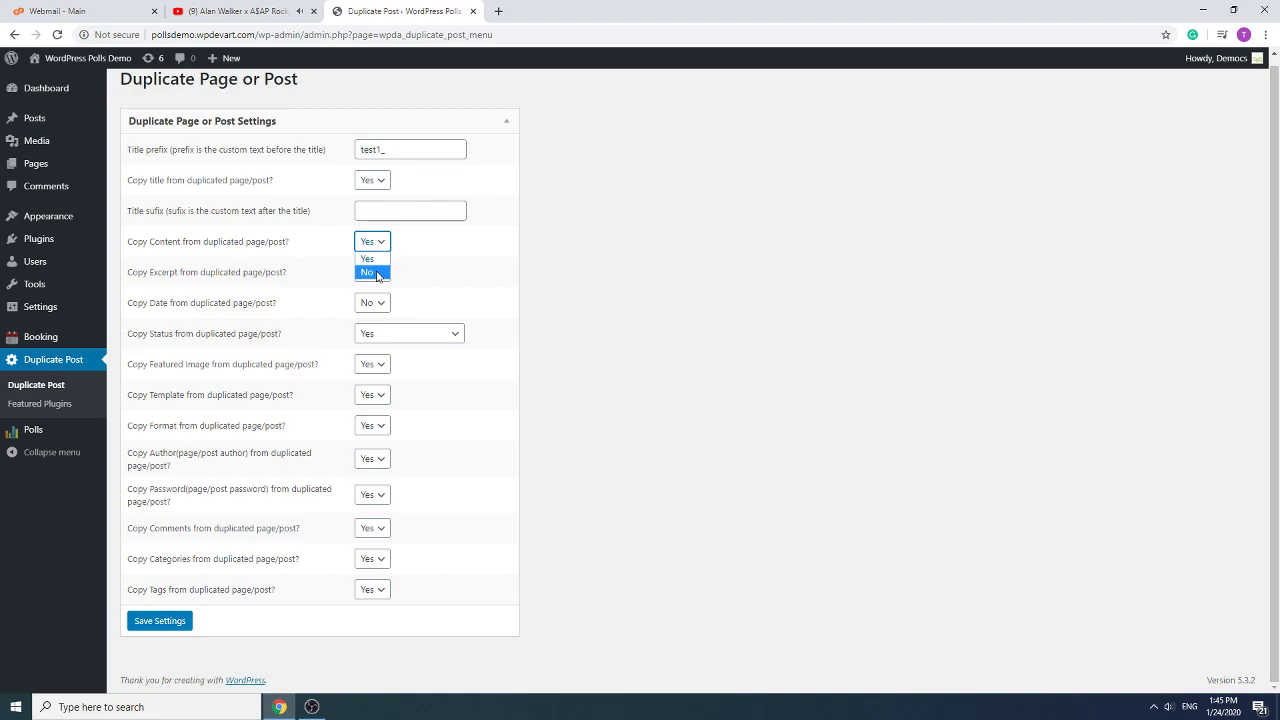
left_click(368, 272)
left_click(157, 622)
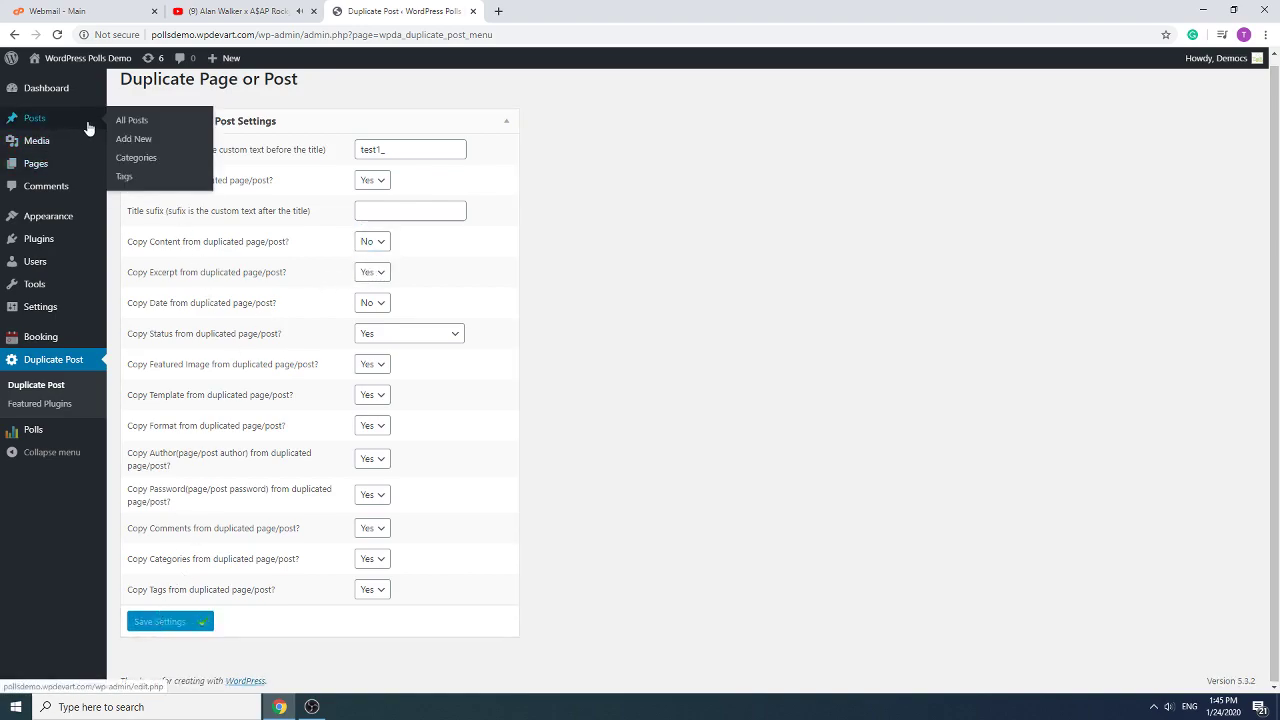
Duplicate the original Test Booking Mail post without its content and date, and check the new copy's publication date.
left_click(136, 124)
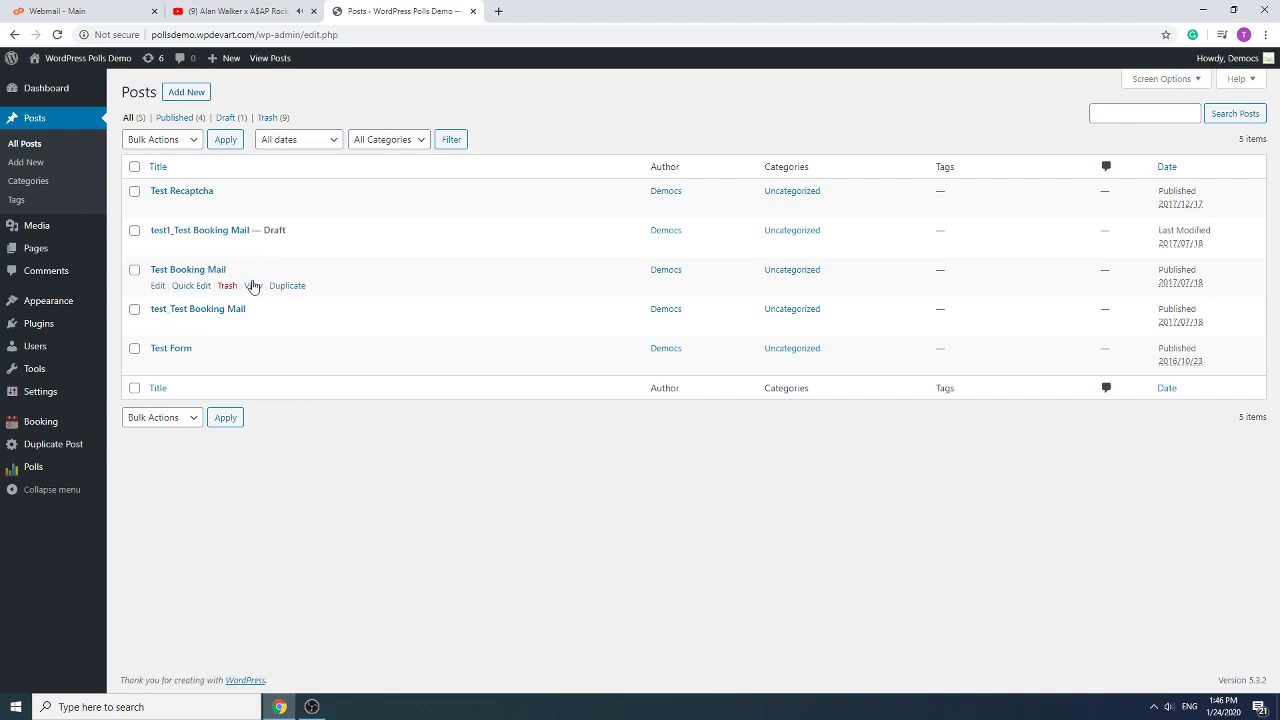
left_click(288, 287)
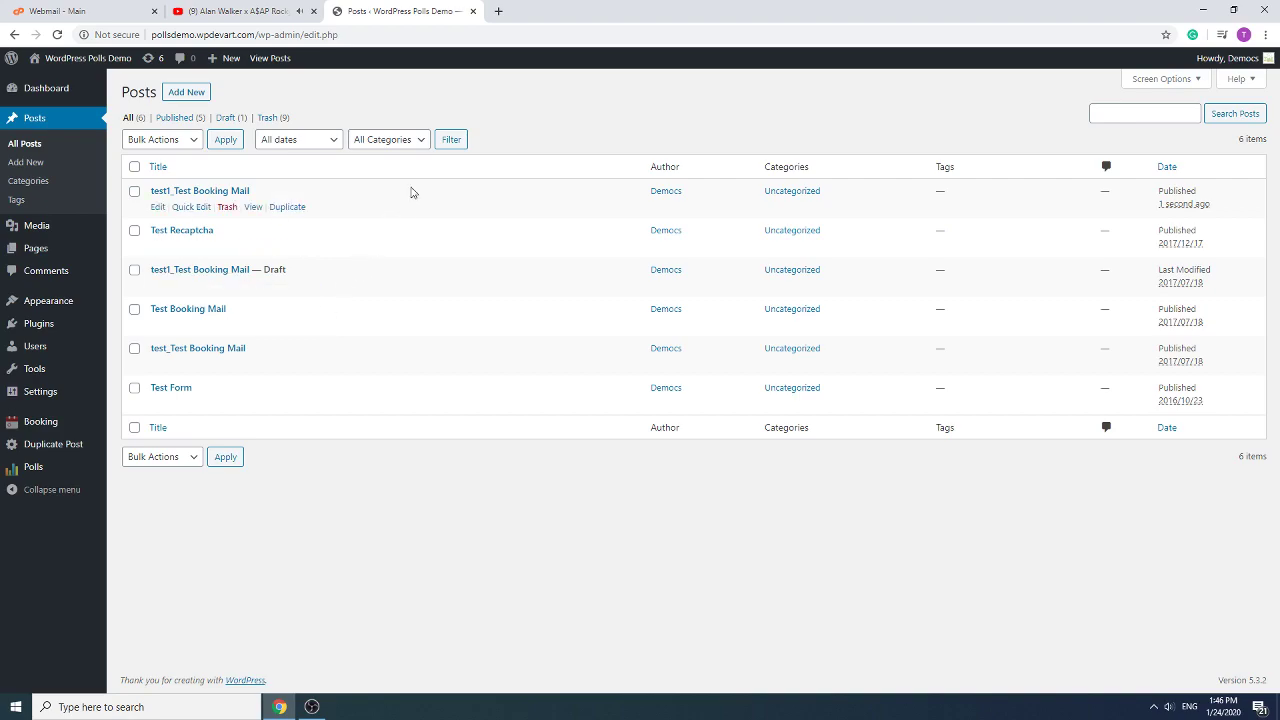
left_click_drag(1217, 205, 1150, 210)
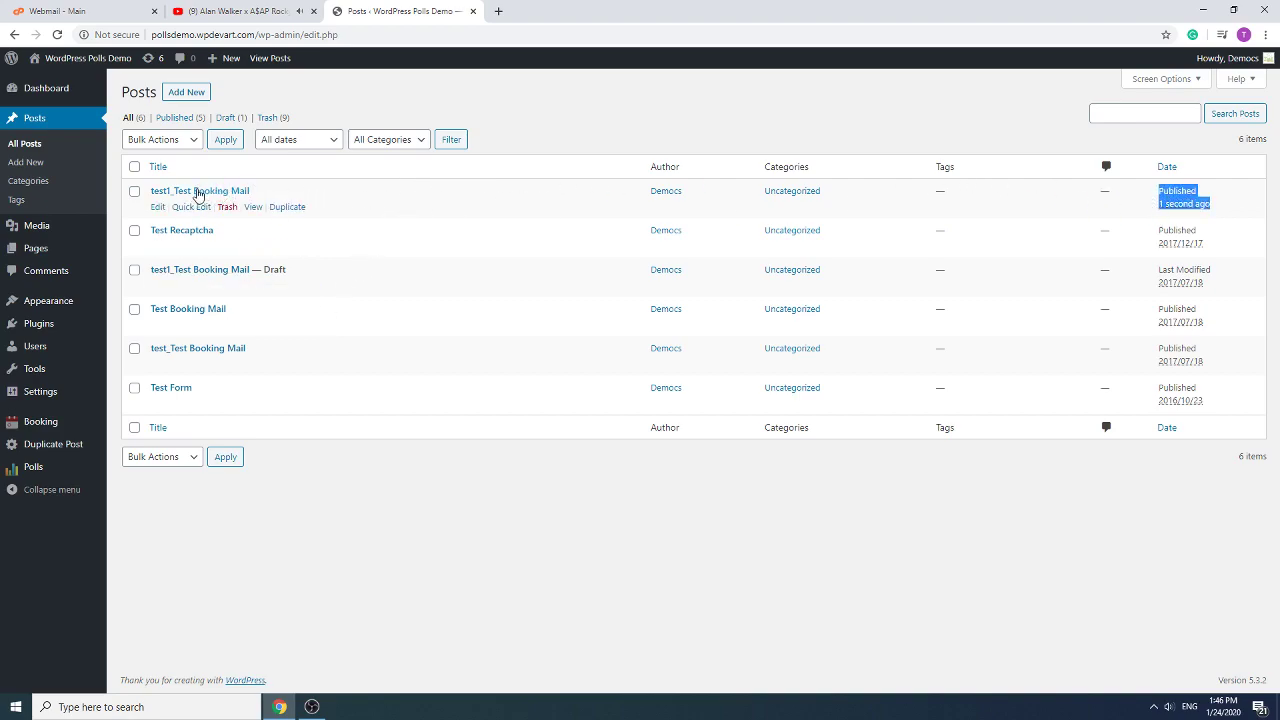
Open the published test1_Test Booking Mail copy and the original Test Booking Mail in separate editor tabs and compare their content.
middle_click(157, 207)
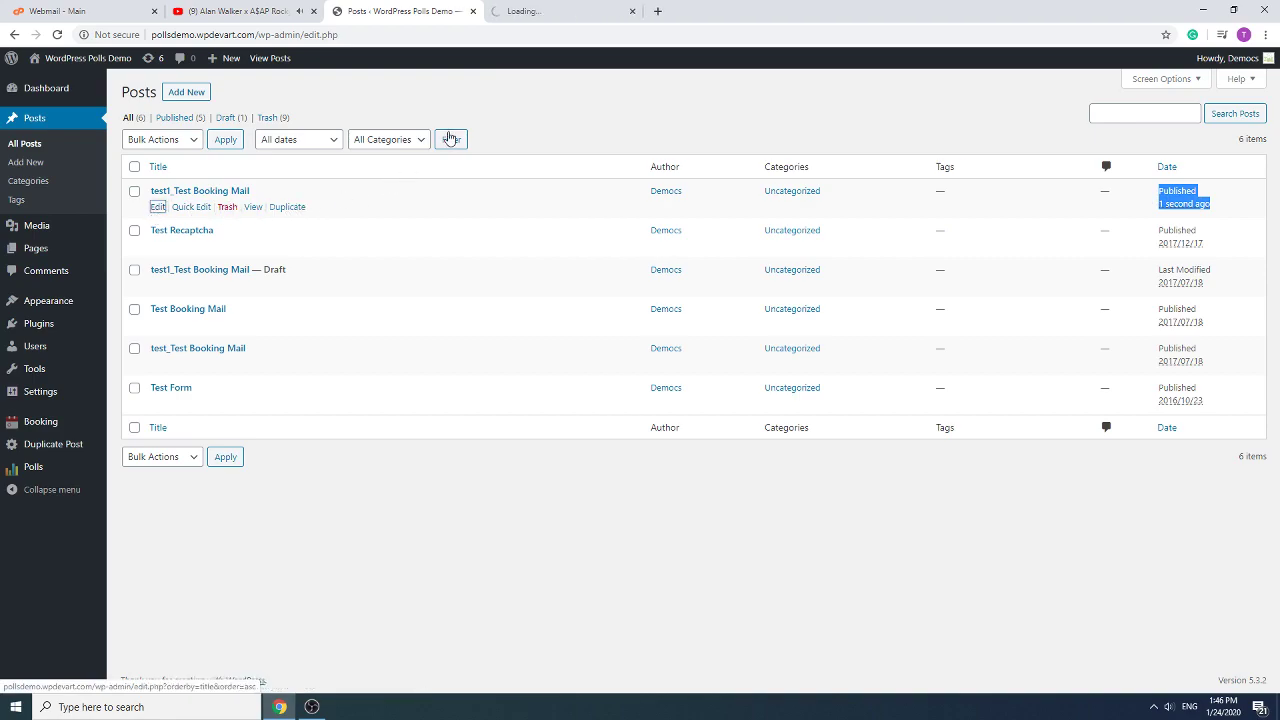
left_click(540, 12)
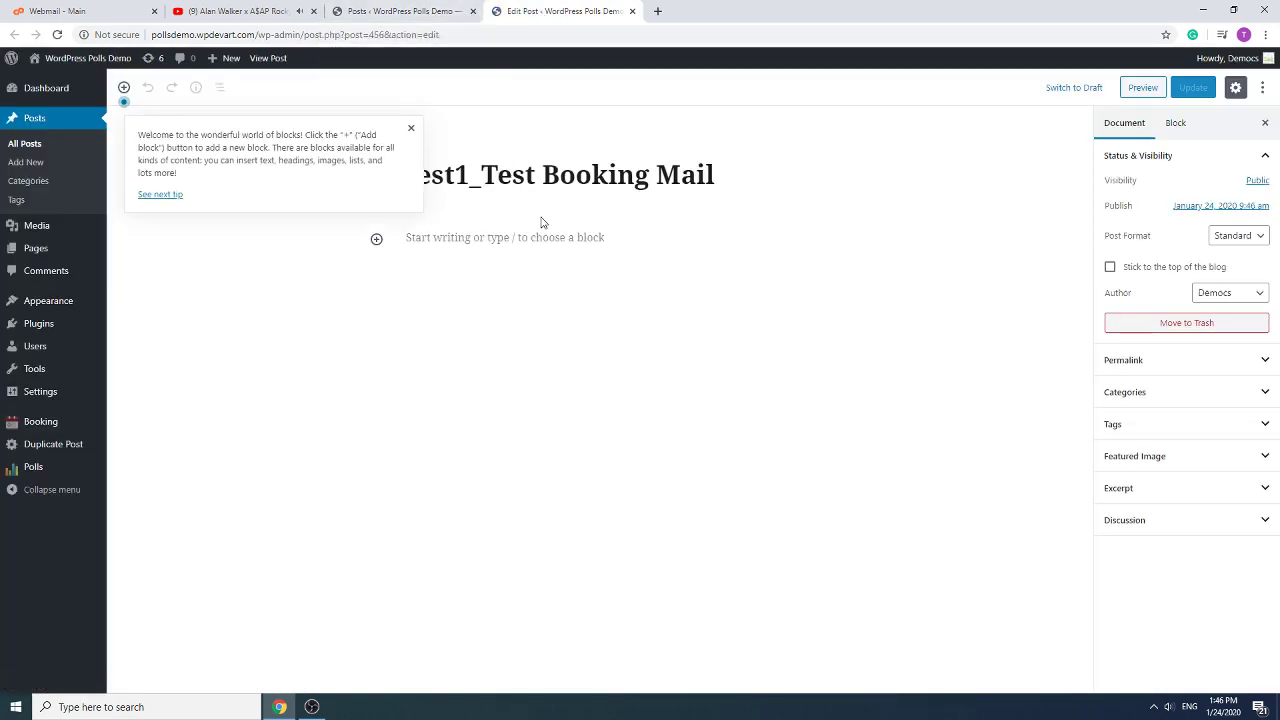
left_click(425, 11)
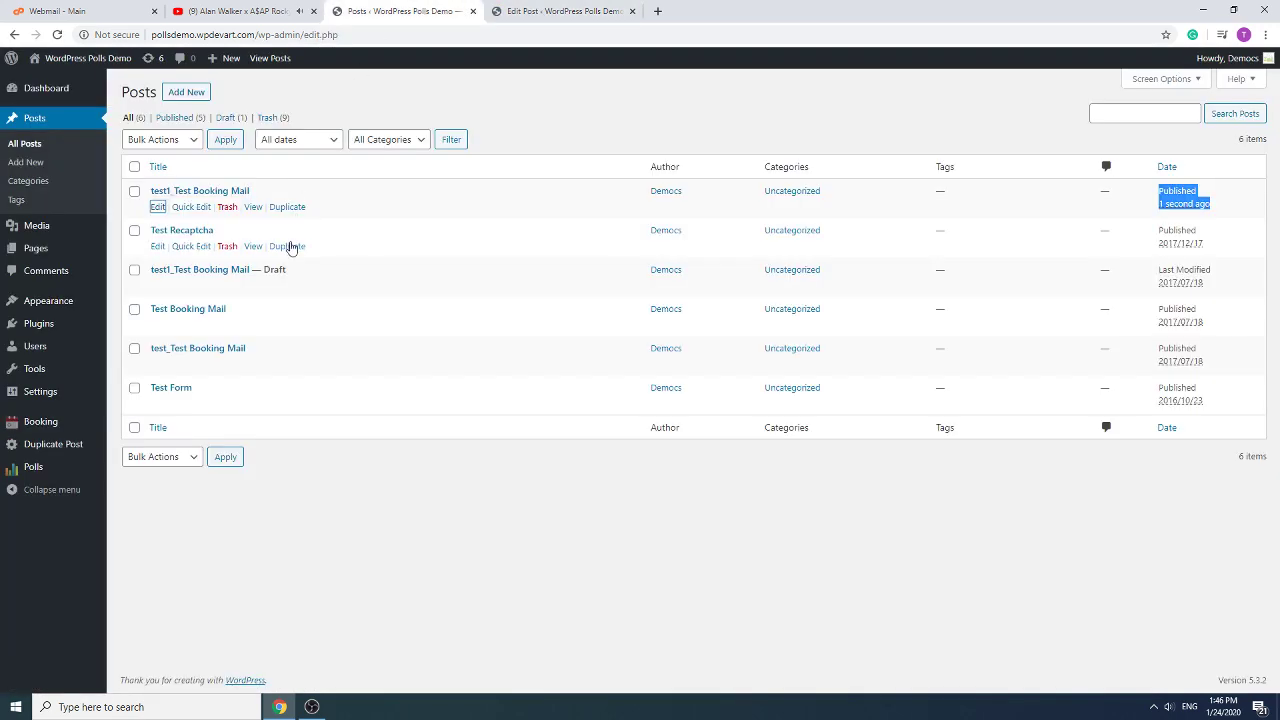
left_click(158, 325, "ctrl")
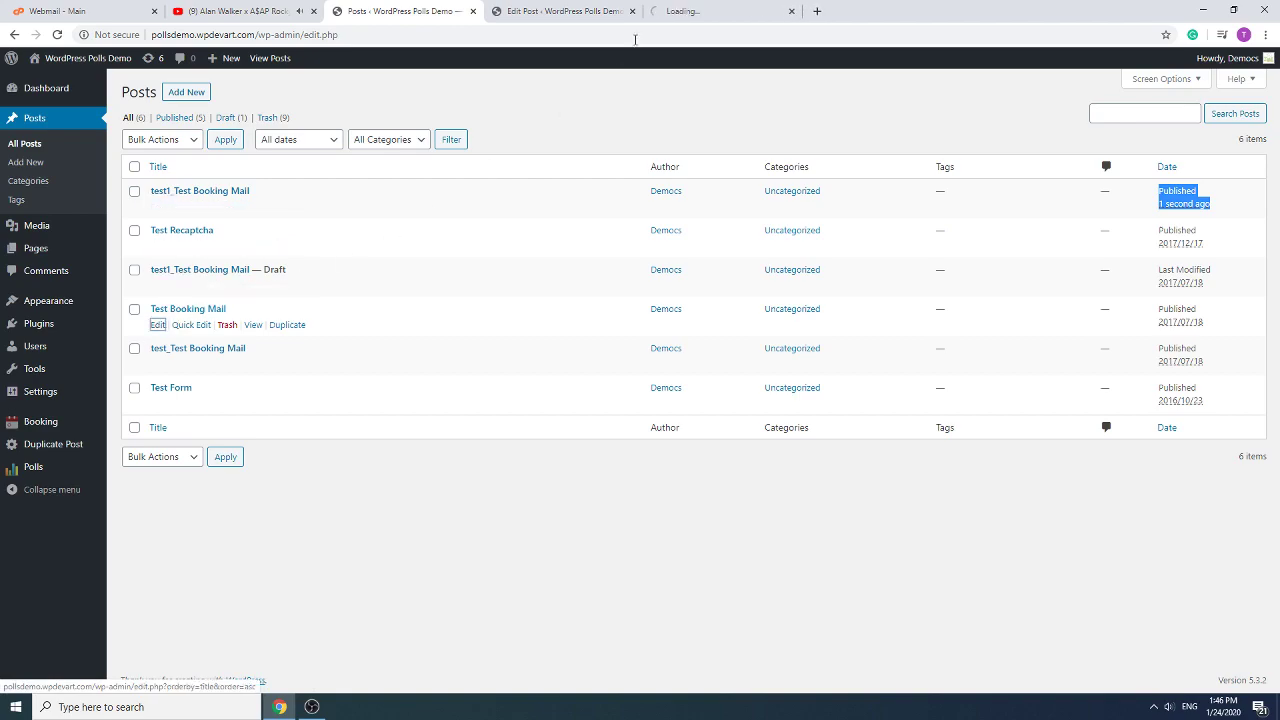
left_click(683, 11)
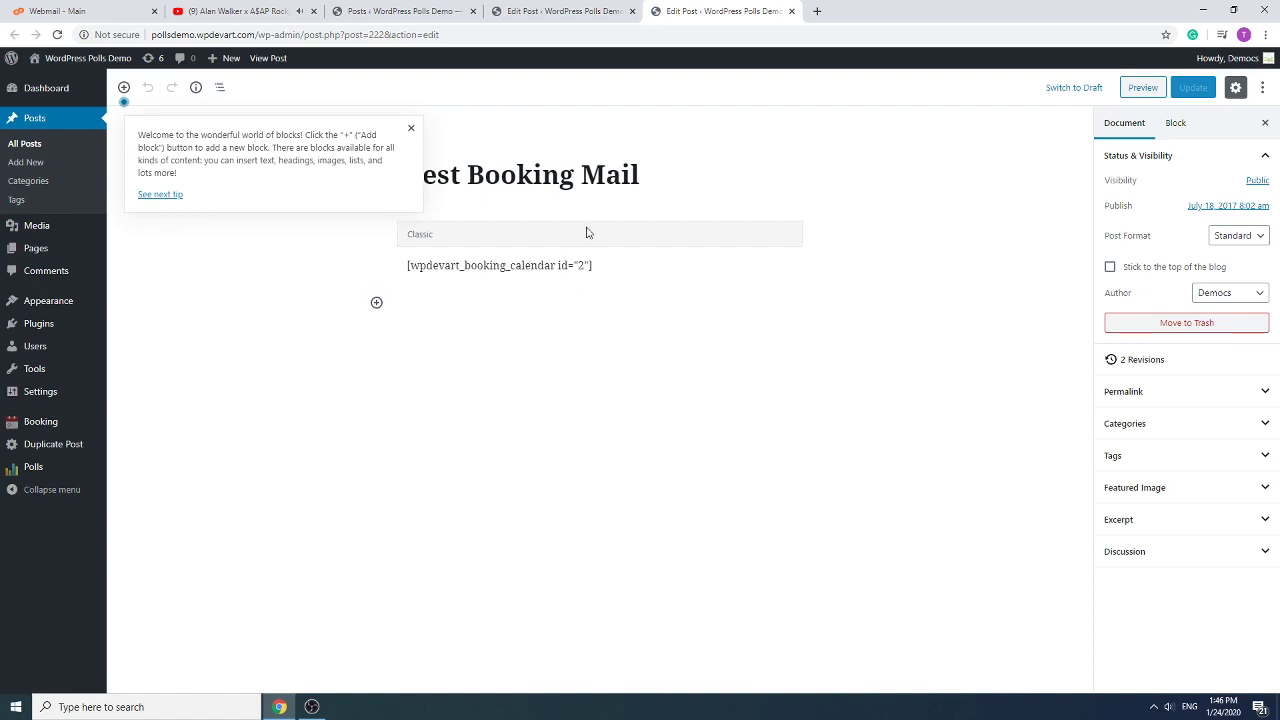
left_click(398, 10)
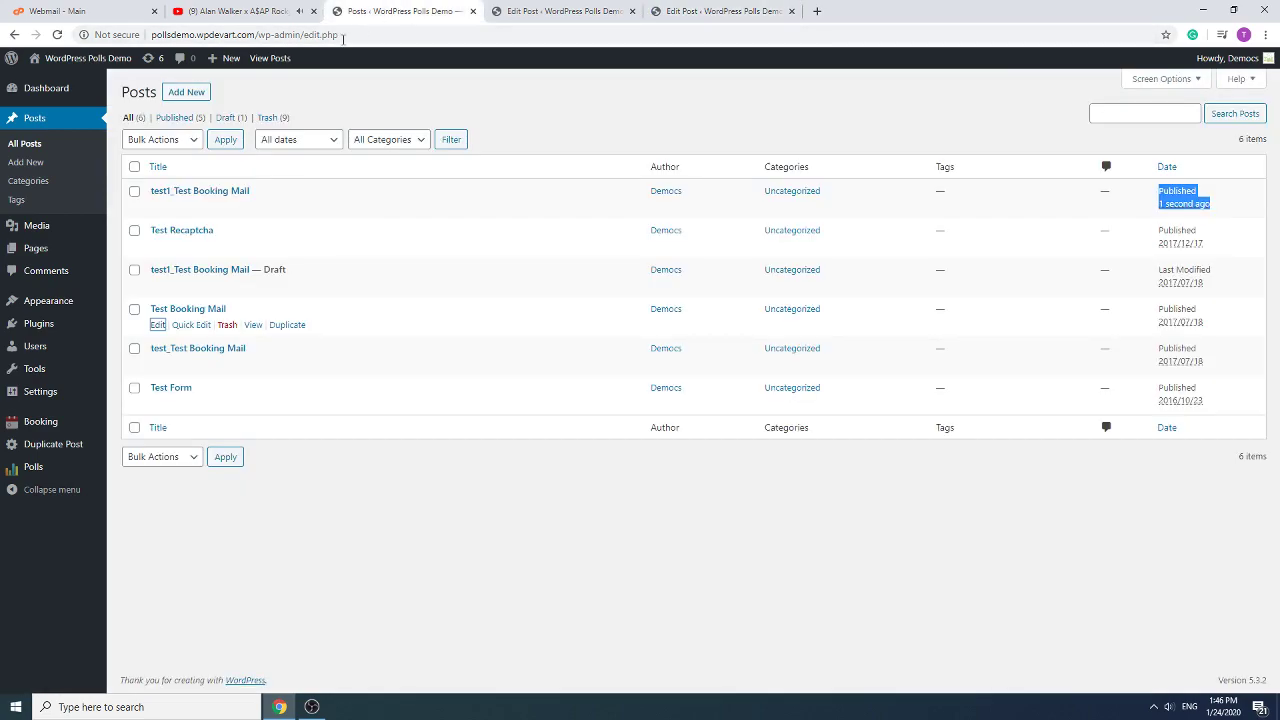
Set Copy Date and Copy Content back to Yes in the Duplicate Post settings.
mouse_move(72, 452)
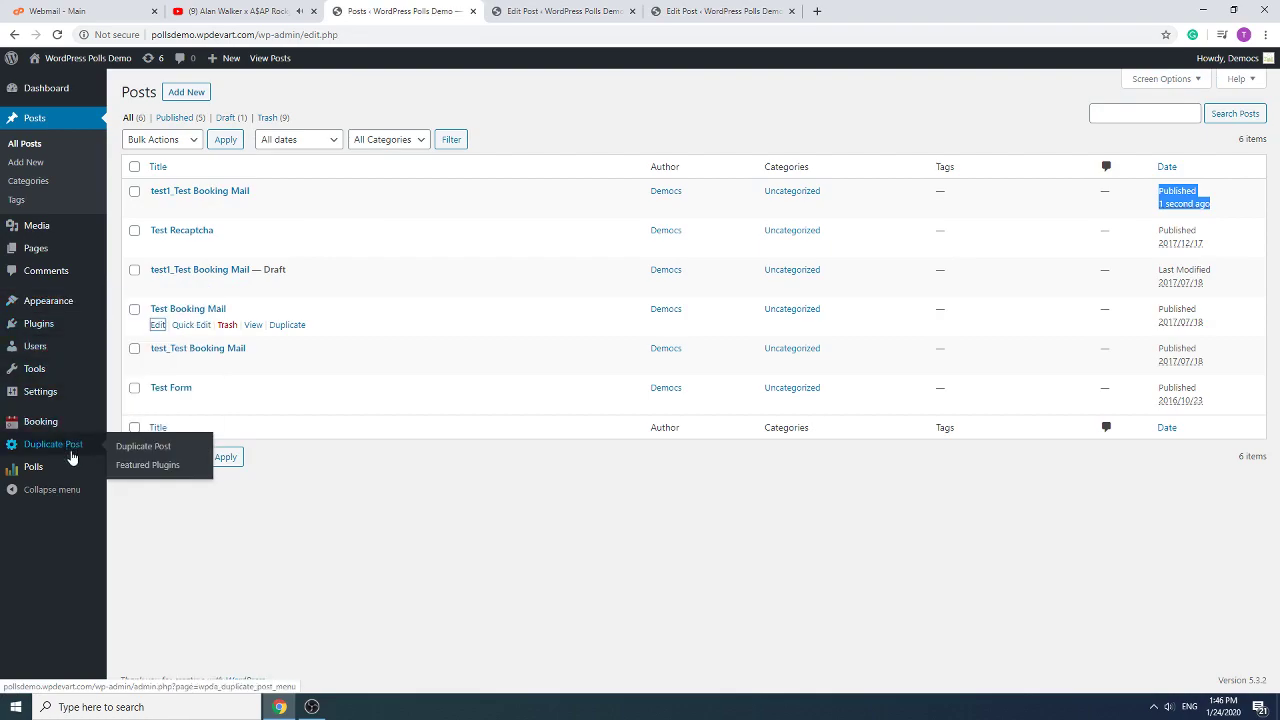
left_click(145, 446)
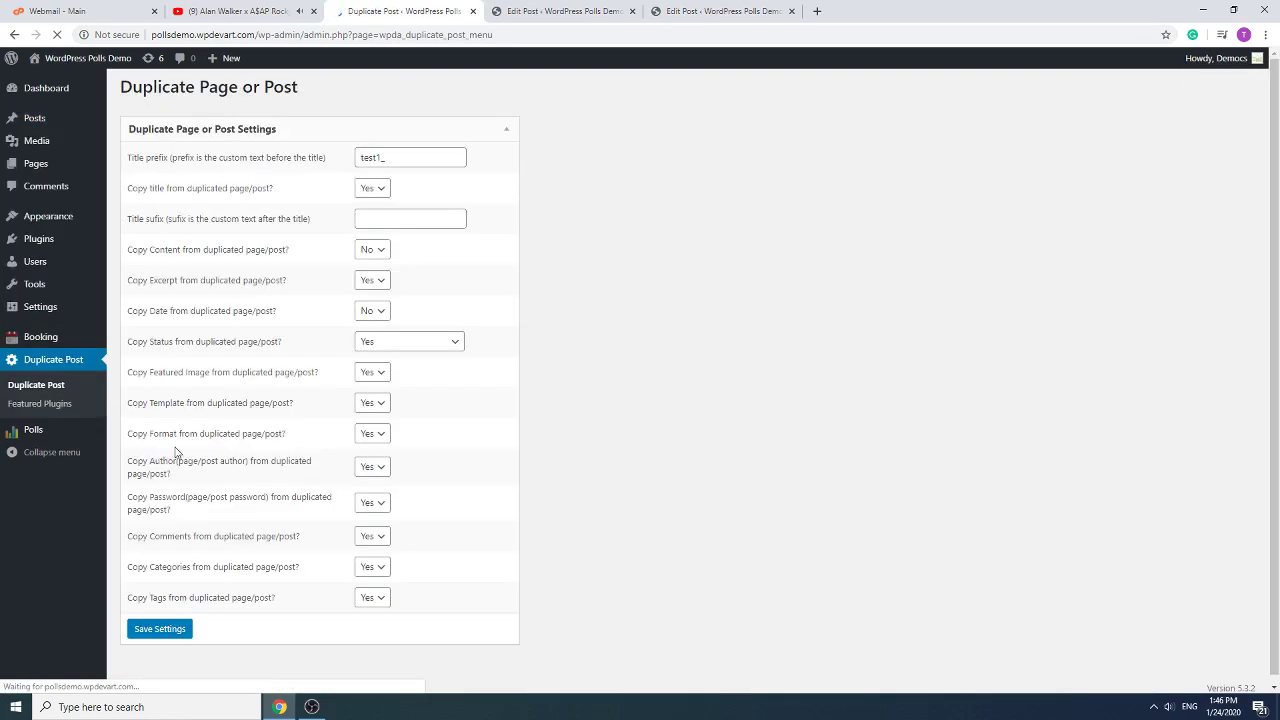
left_click(369, 317)
left_click(367, 327)
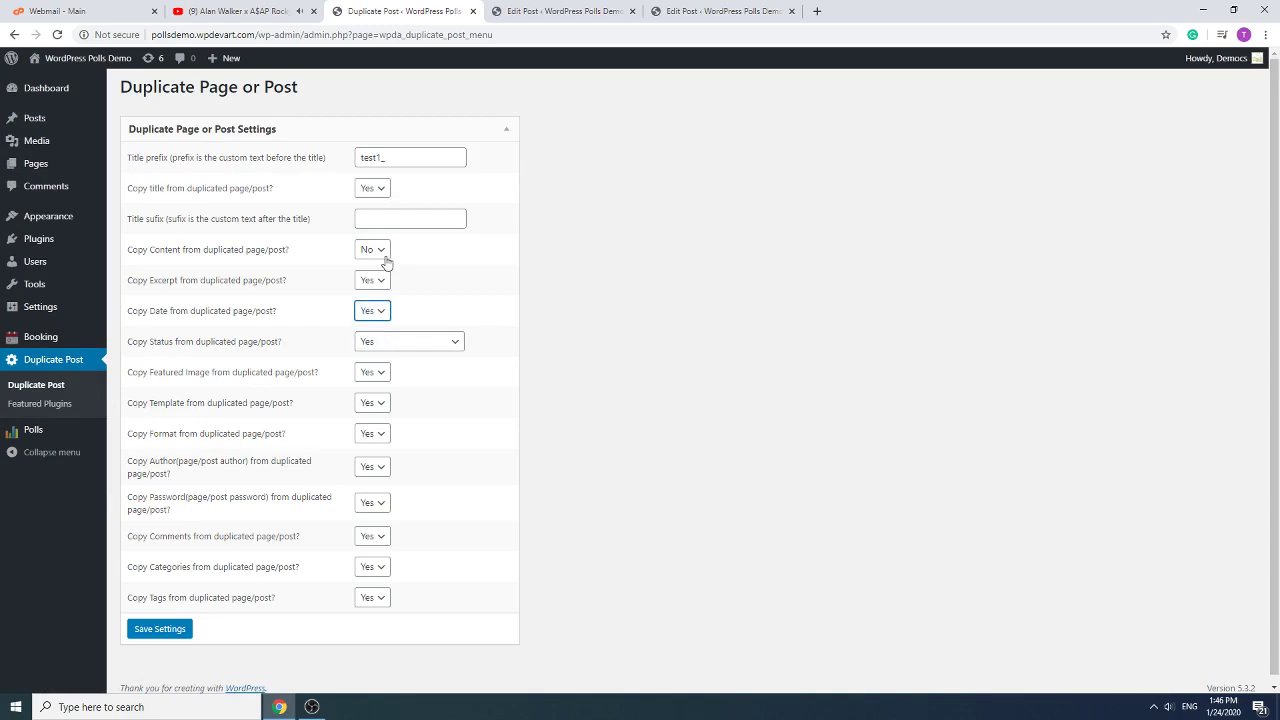
left_click(380, 252)
left_click(372, 266)
Clear the title prefix, set the title suffix to "_test" and Copy title to No, and save the settings.
left_click_drag(389, 159, 350, 165)
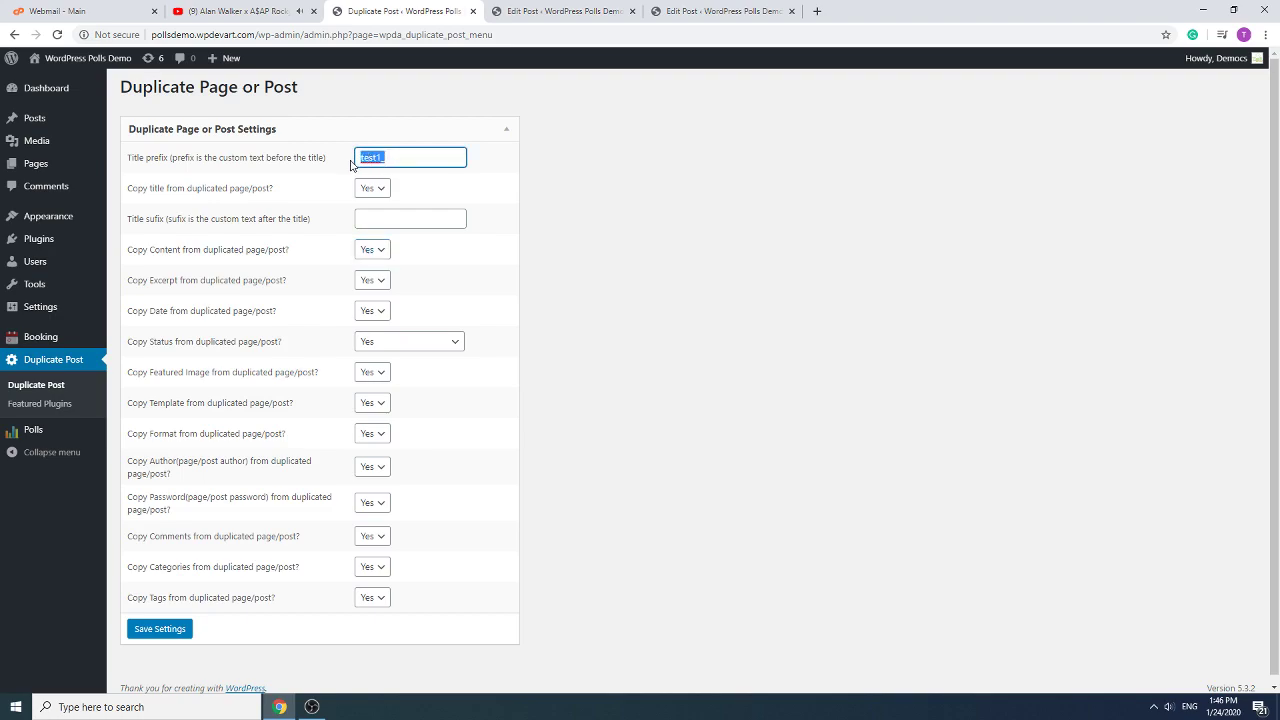
key("BackSpace")
left_click(404, 217)
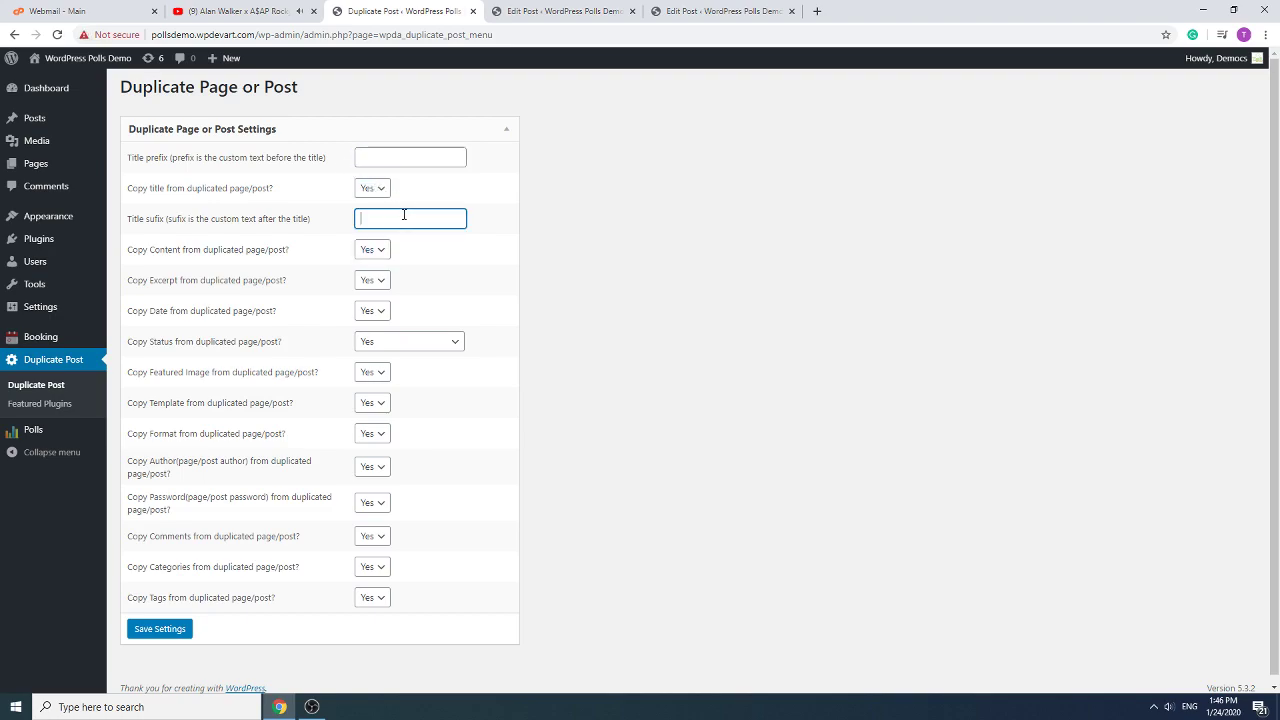
type("_test")
left_click(367, 190)
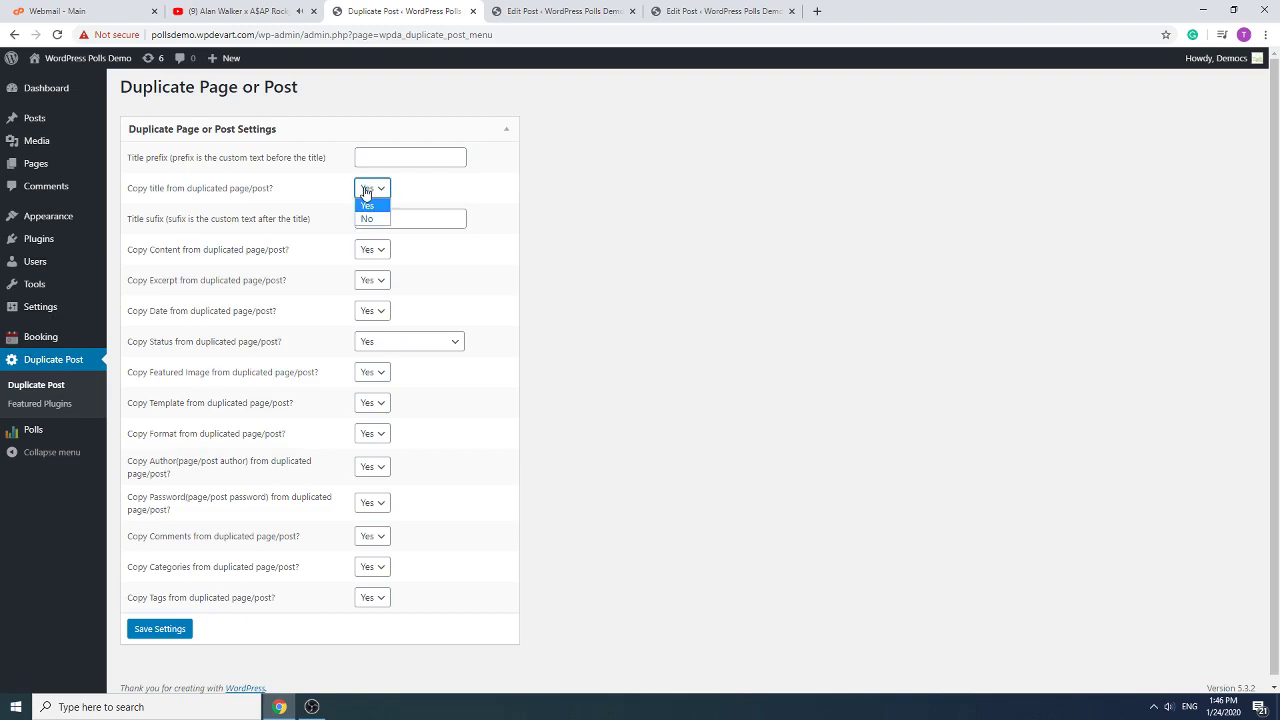
left_click(370, 216)
left_click(159, 627)
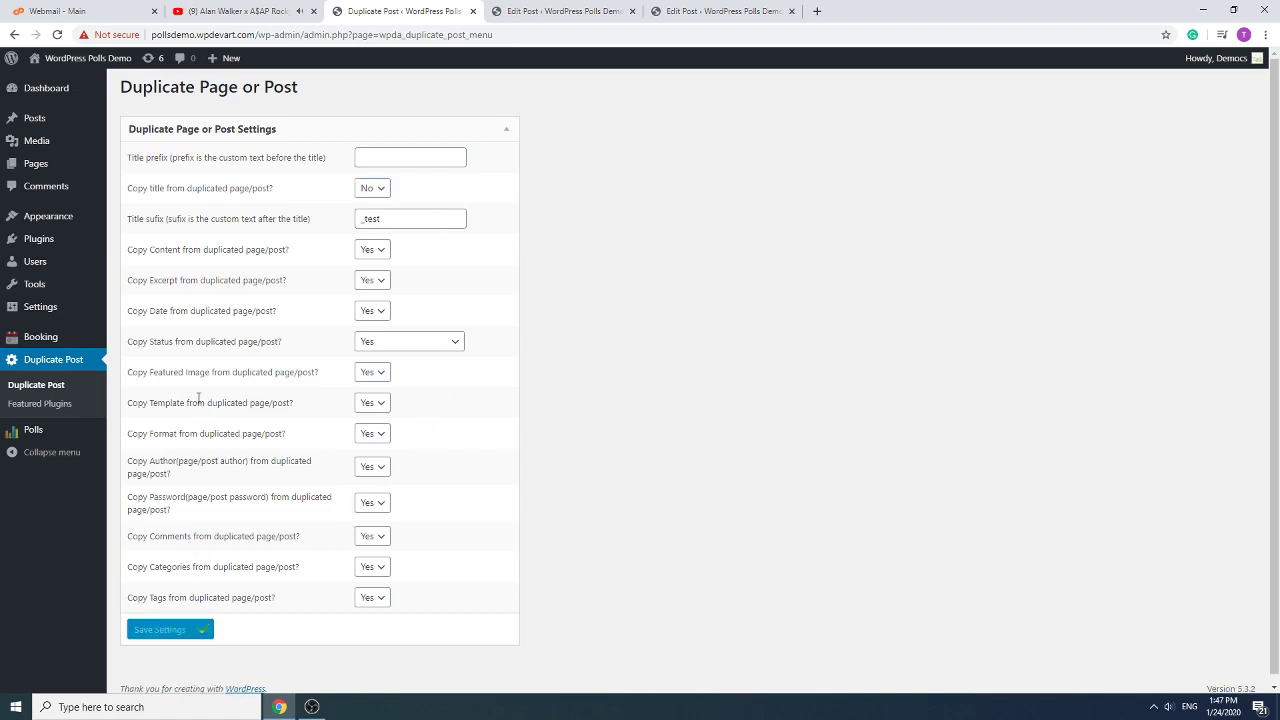
Go back to all posts and duplicate the original Test Booking Mail using the "_test" suffix without its title.
mouse_move(60, 118)
left_click(133, 121)
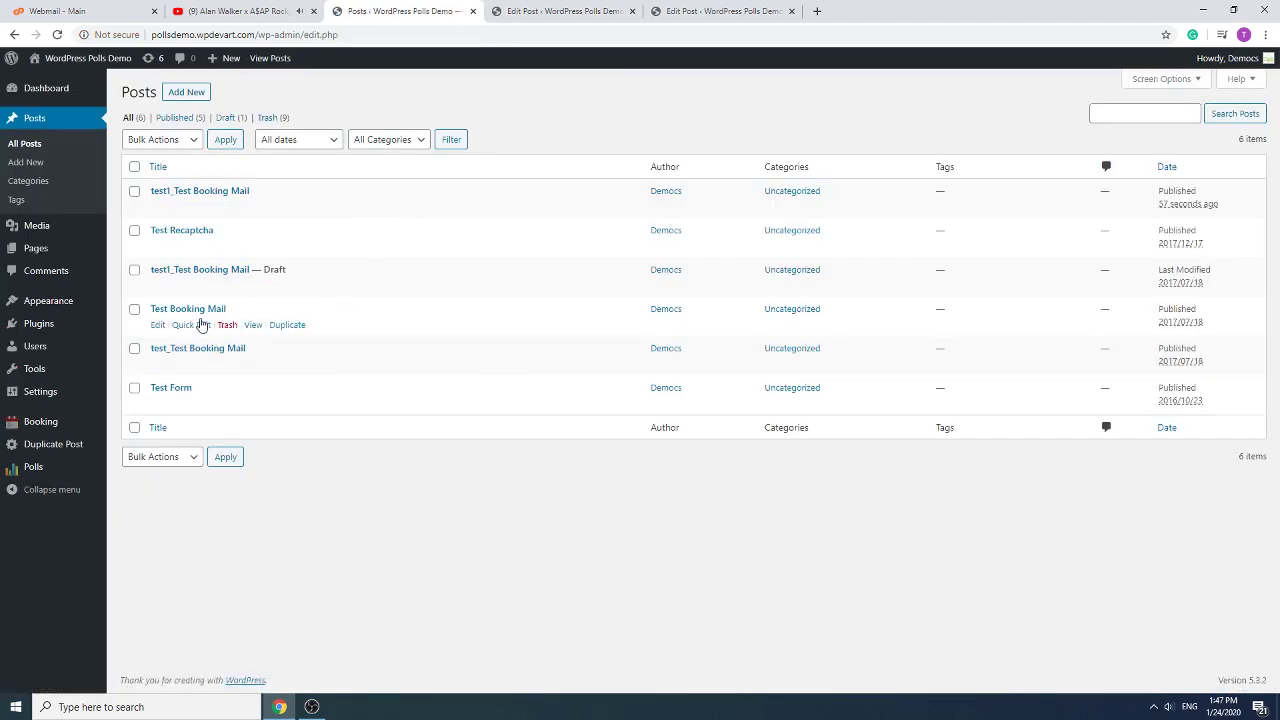
left_click(286, 326)
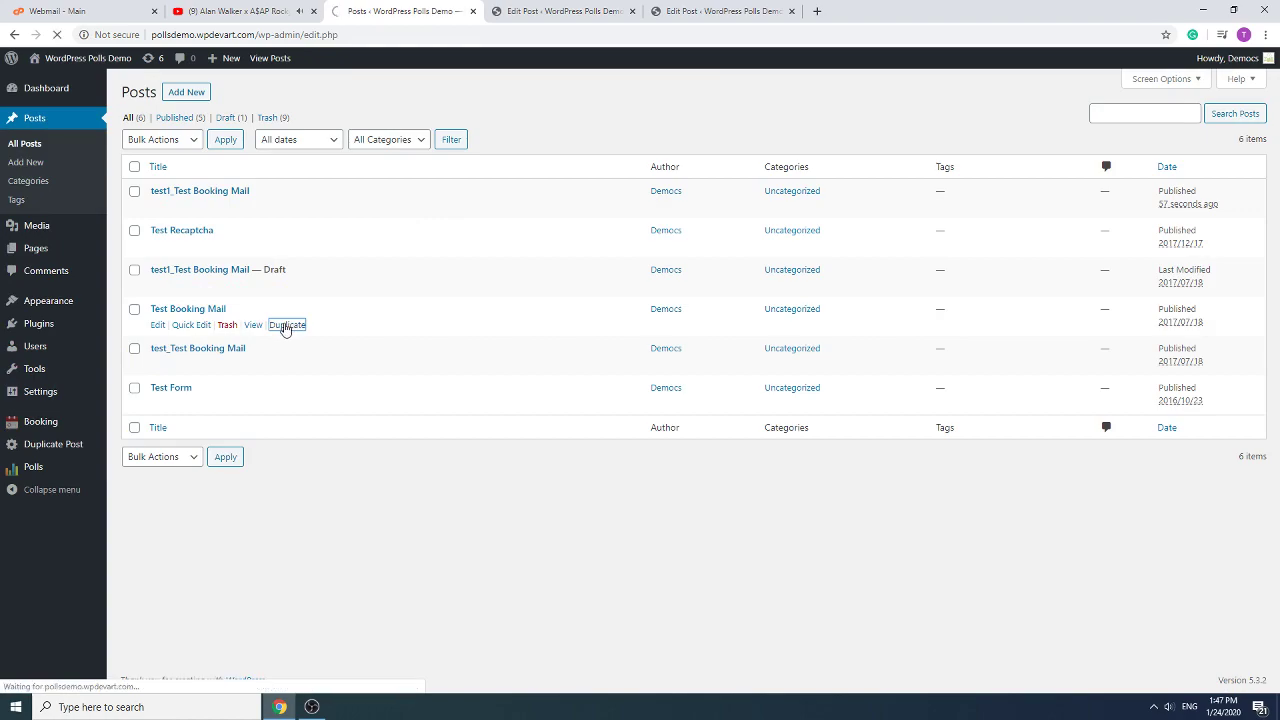